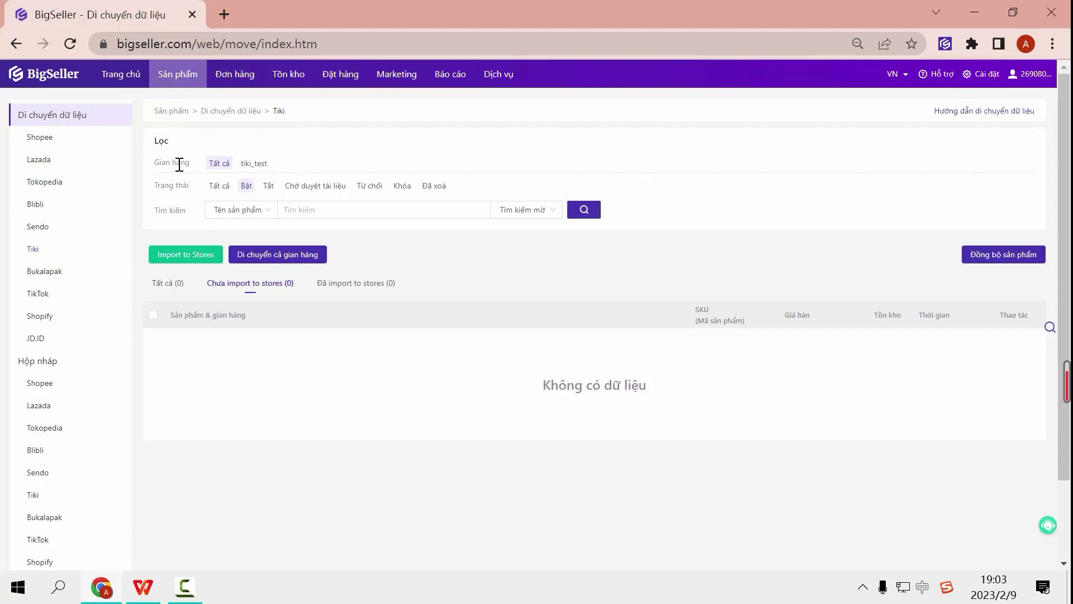
- Filter the Tiki products by store tiki_test and status Tất cả, and select the first three products in the list
click(252, 164)
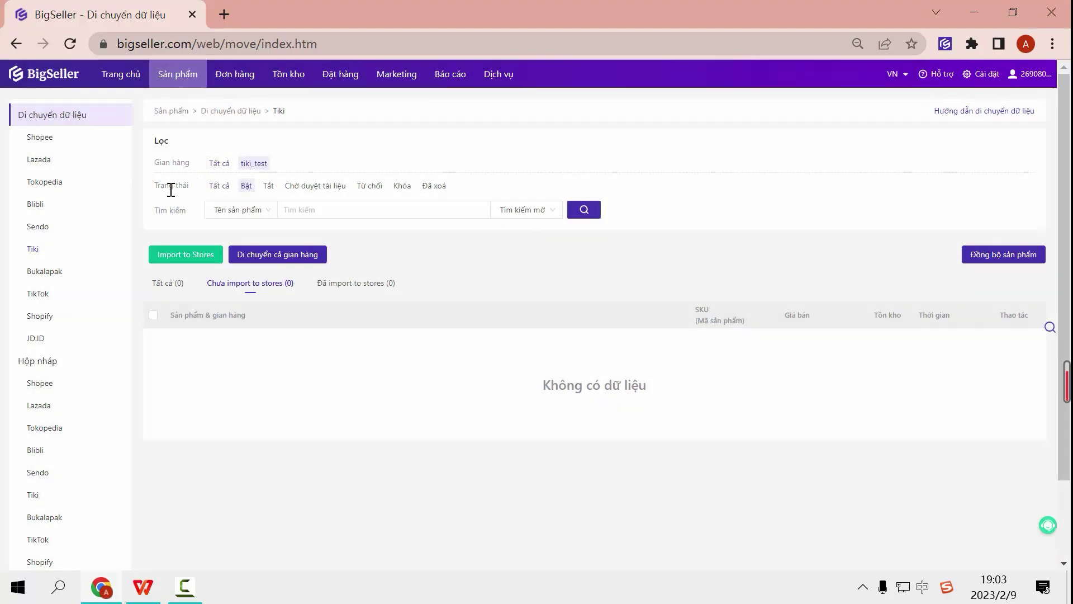
click(247, 188)
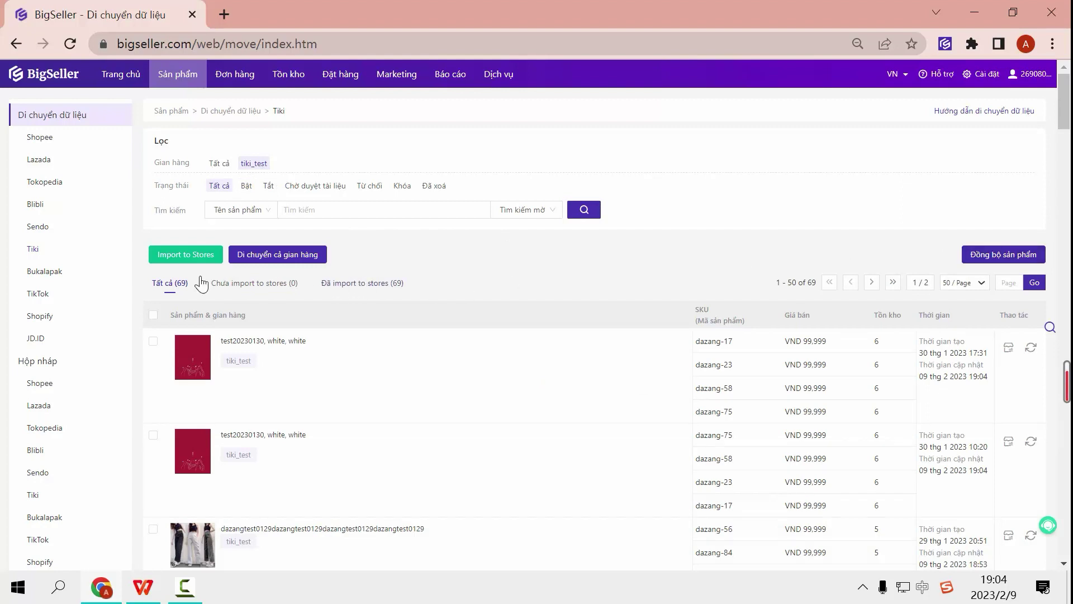
click(152, 341)
scroll(154, 348, down, 1)
click(152, 379)
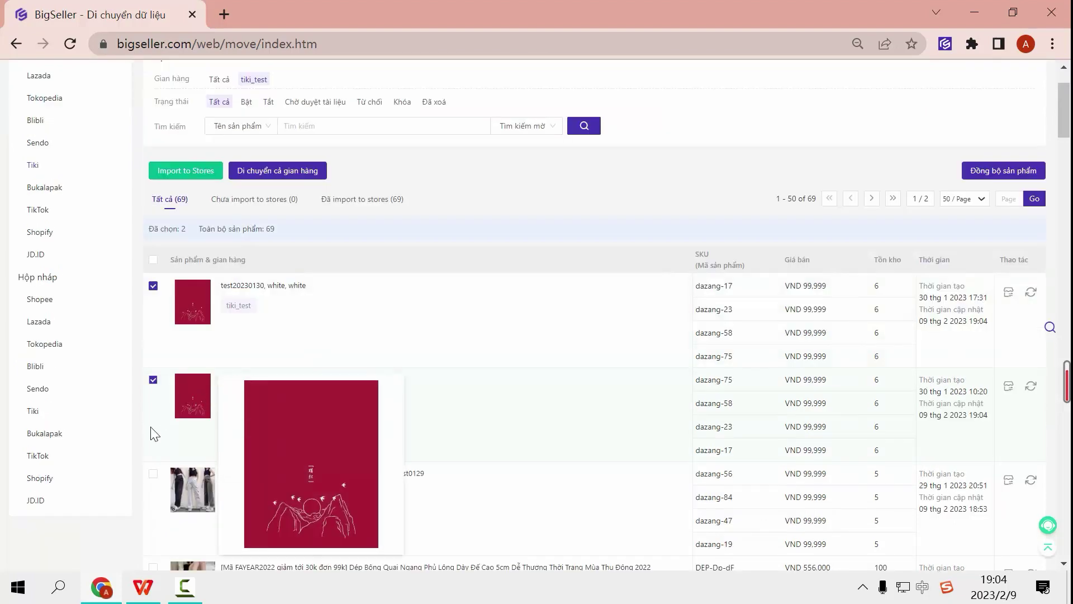
click(153, 474)
scroll(264, 331, up, 1)
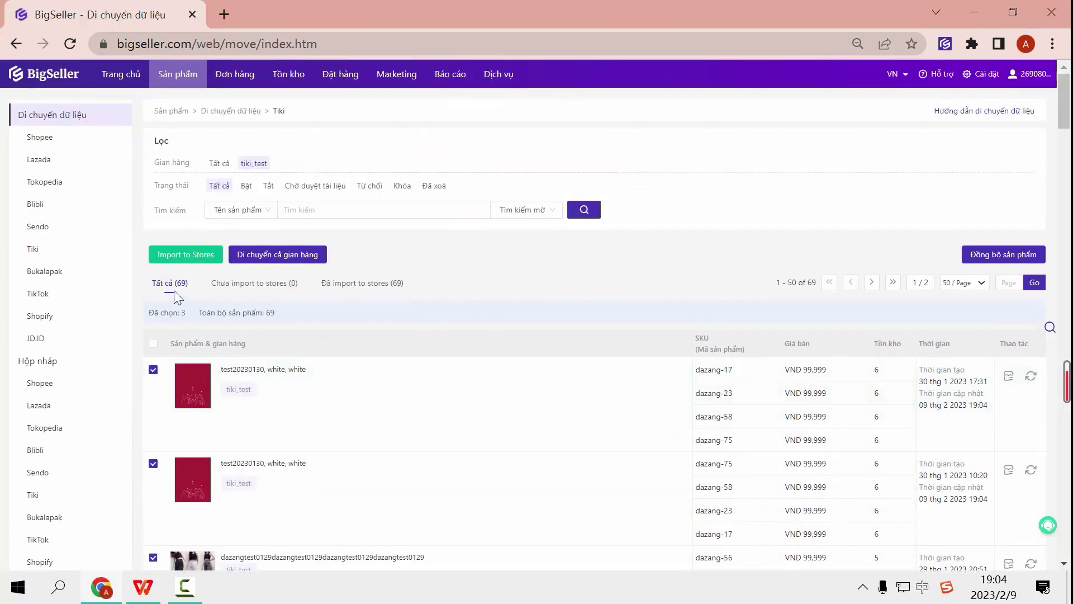
- Import the selected products into the drafts of the first two Lazada stores, the Blibli store and the Sendo store
click(190, 255)
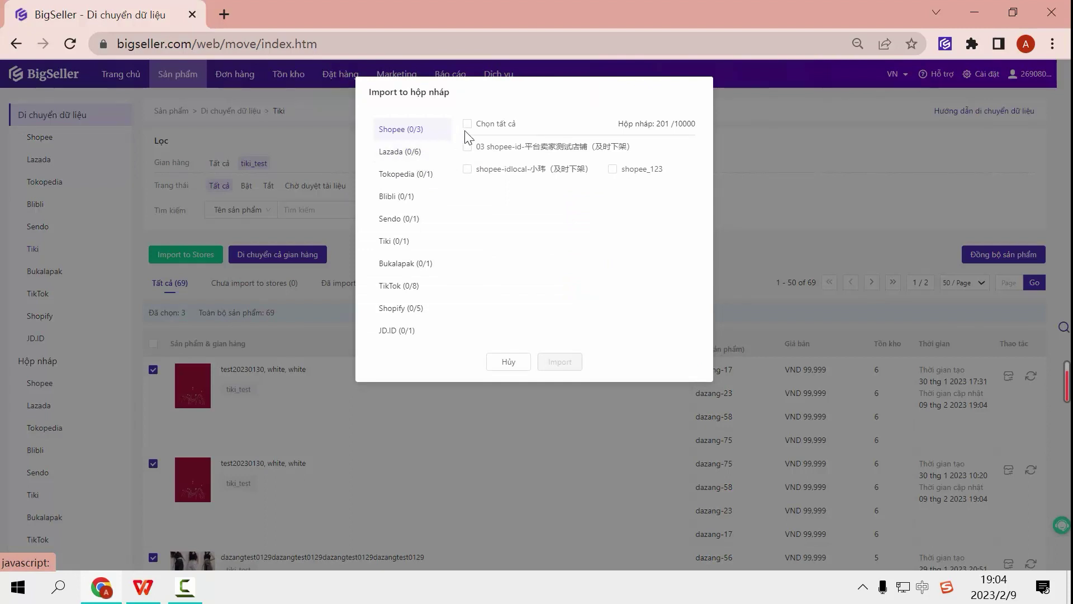
click(403, 153)
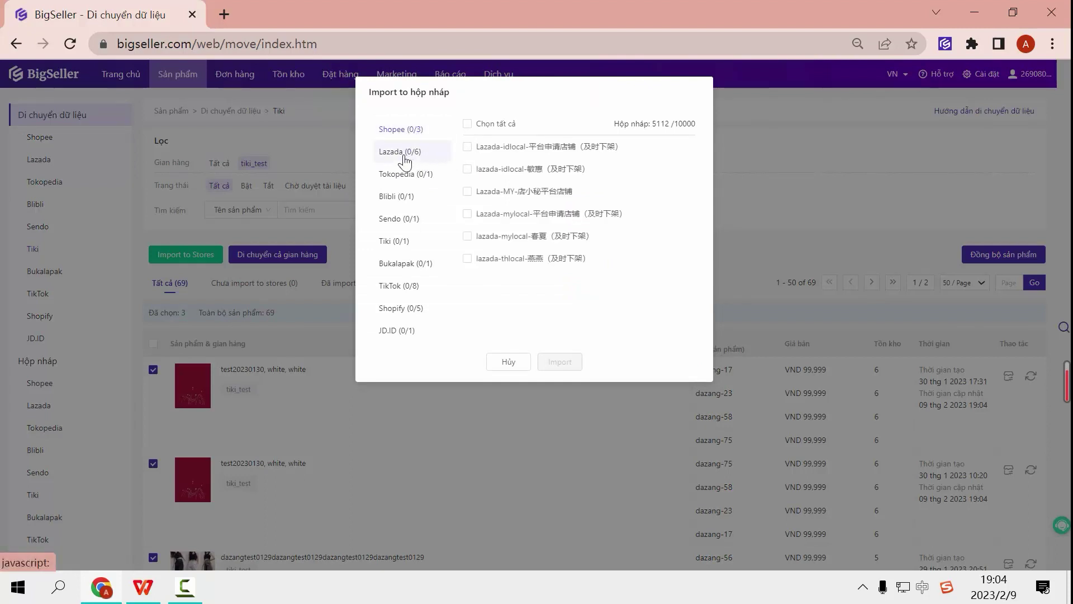
click(468, 149)
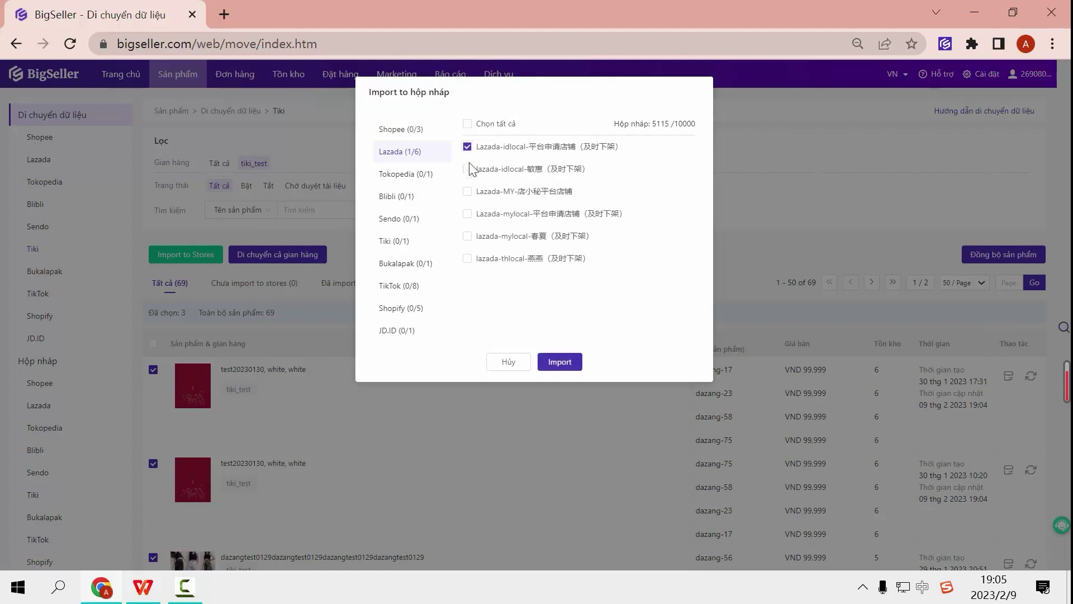
click(468, 170)
click(394, 198)
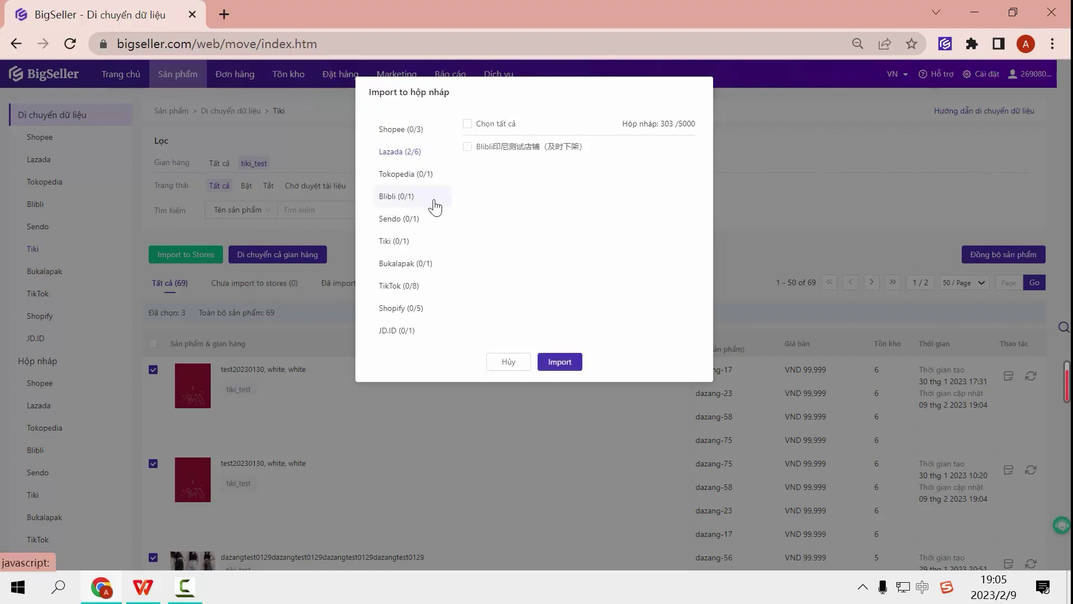
click(467, 147)
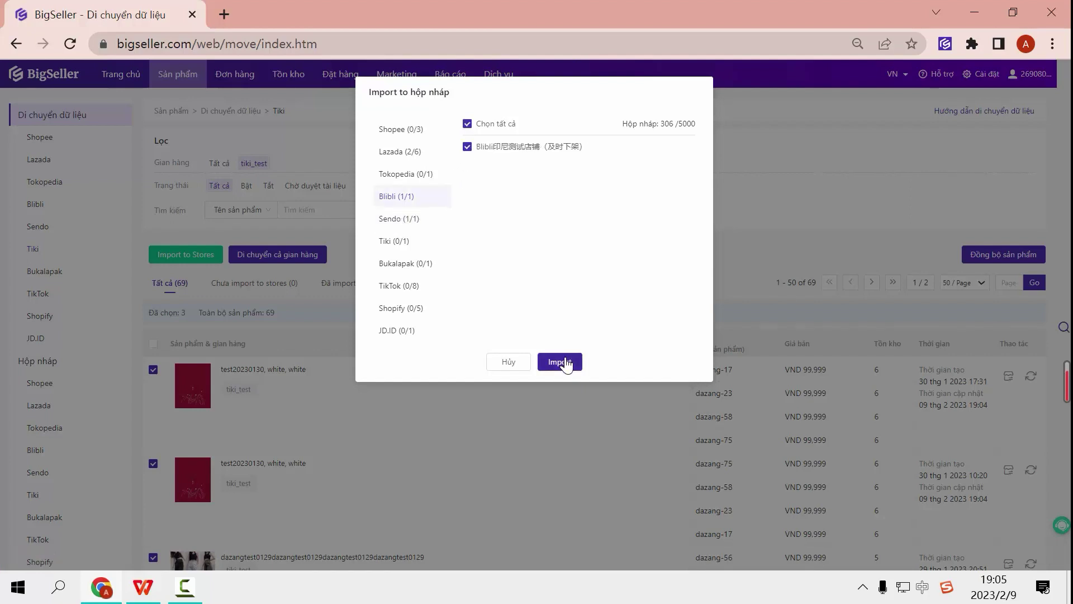
click(563, 363)
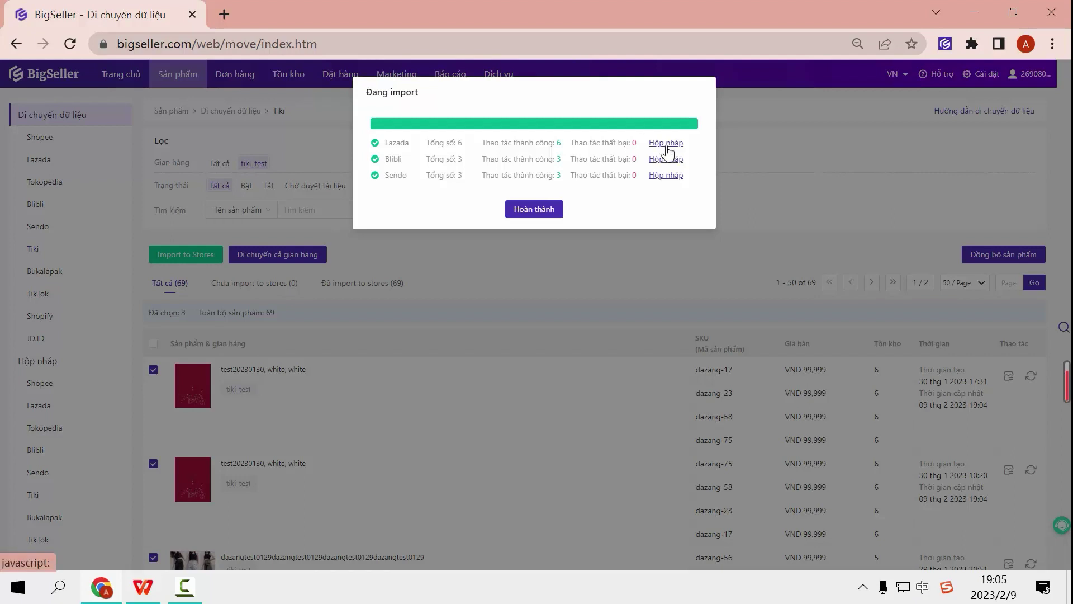
click(530, 212)
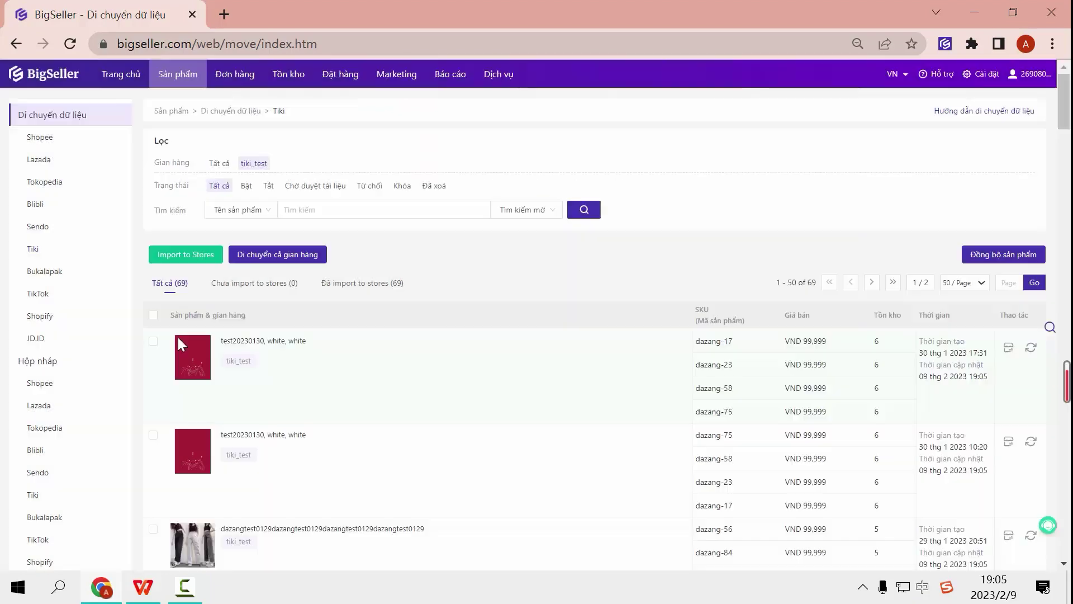
- Start a whole-store move with tiki_test as the source store and product status Tất cả
click(269, 256)
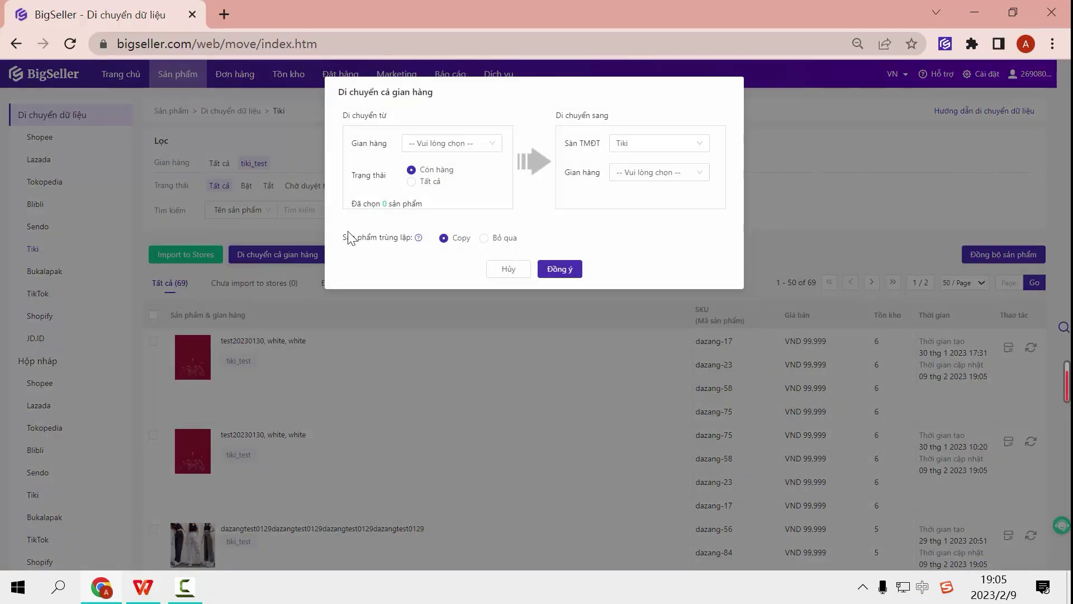
click(463, 145)
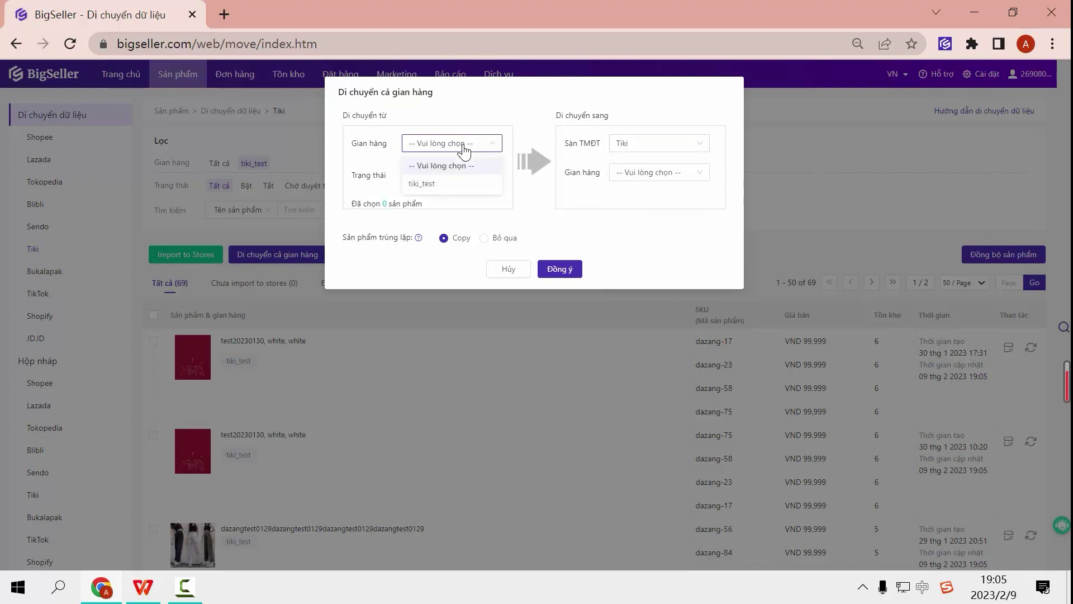
click(431, 181)
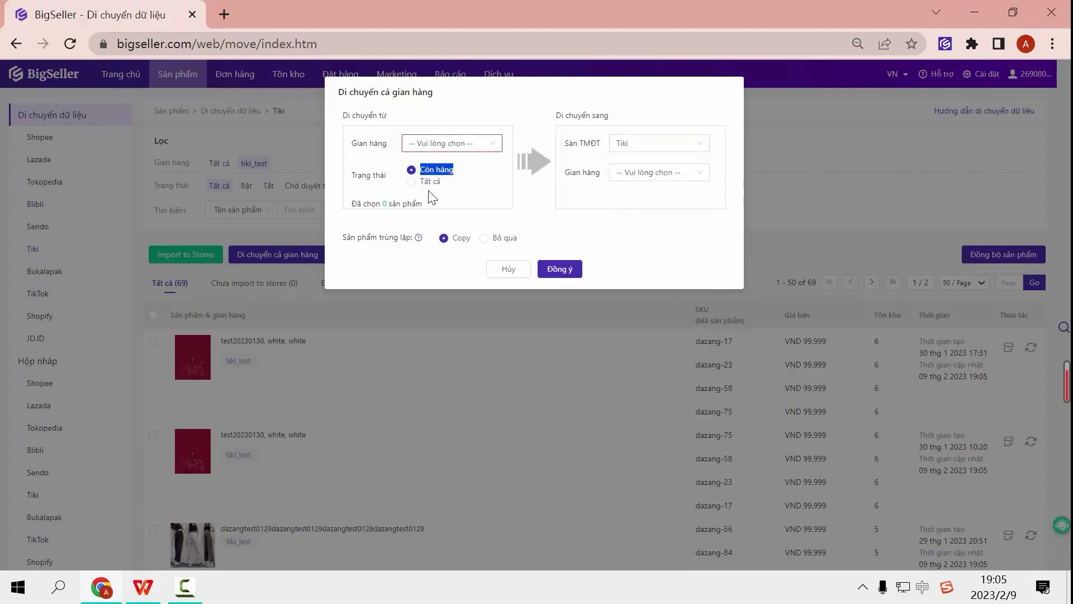
click(479, 196)
click(414, 183)
click(469, 143)
click(431, 182)
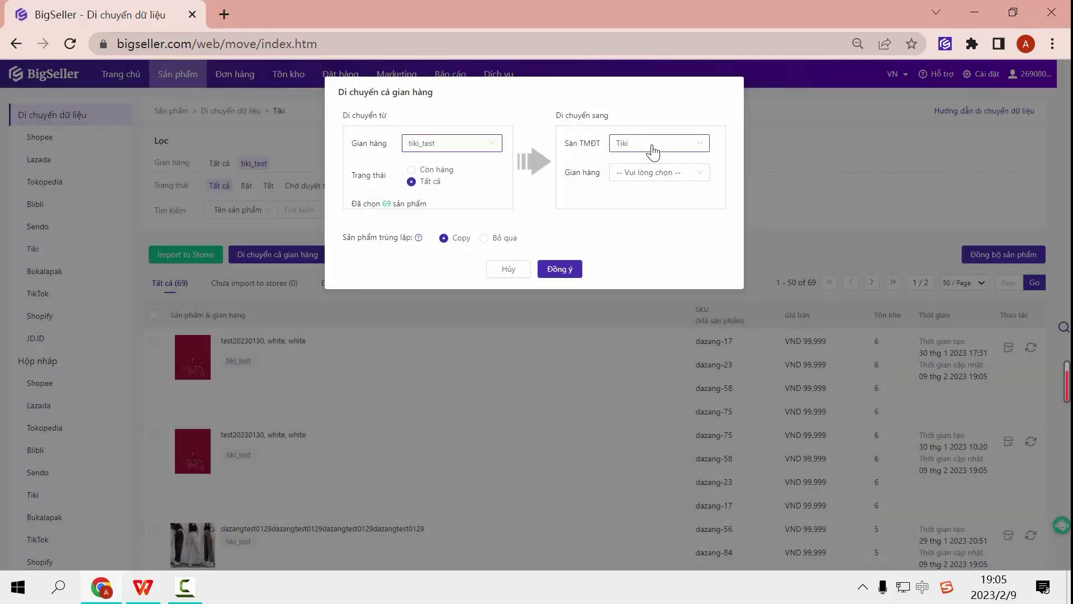
- Set the move's destination to the Lazada marketplace and the store Lazada-idlocal-平台申请店铺
click(653, 151)
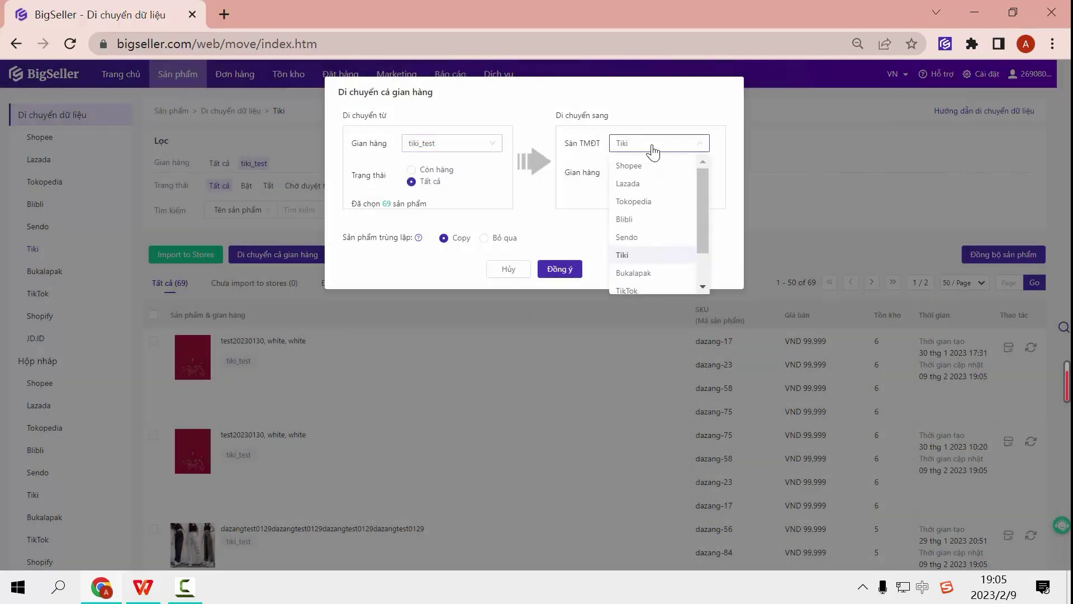
click(635, 190)
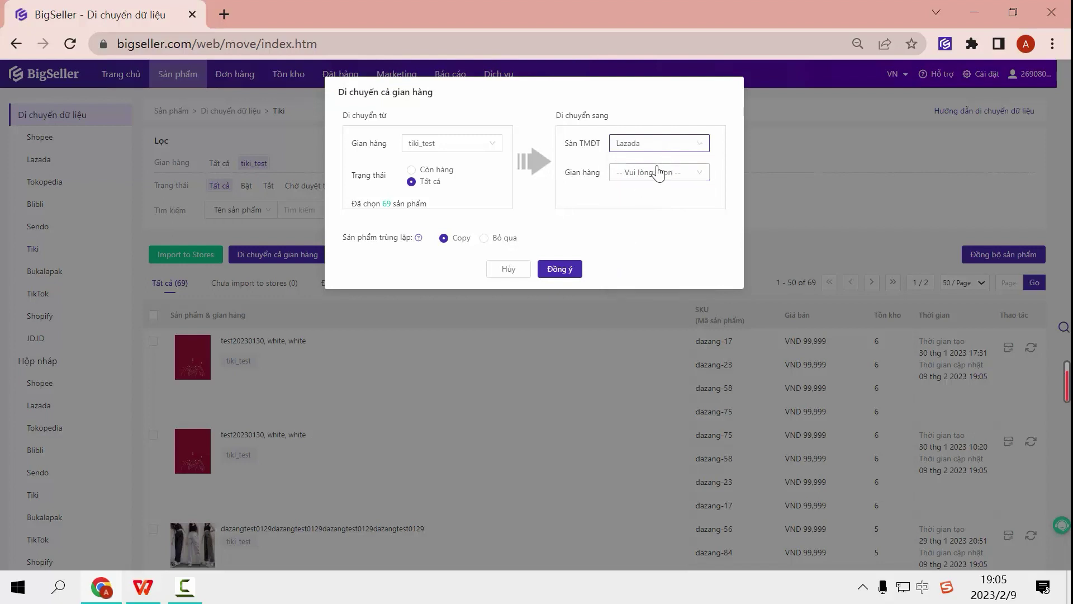
click(649, 175)
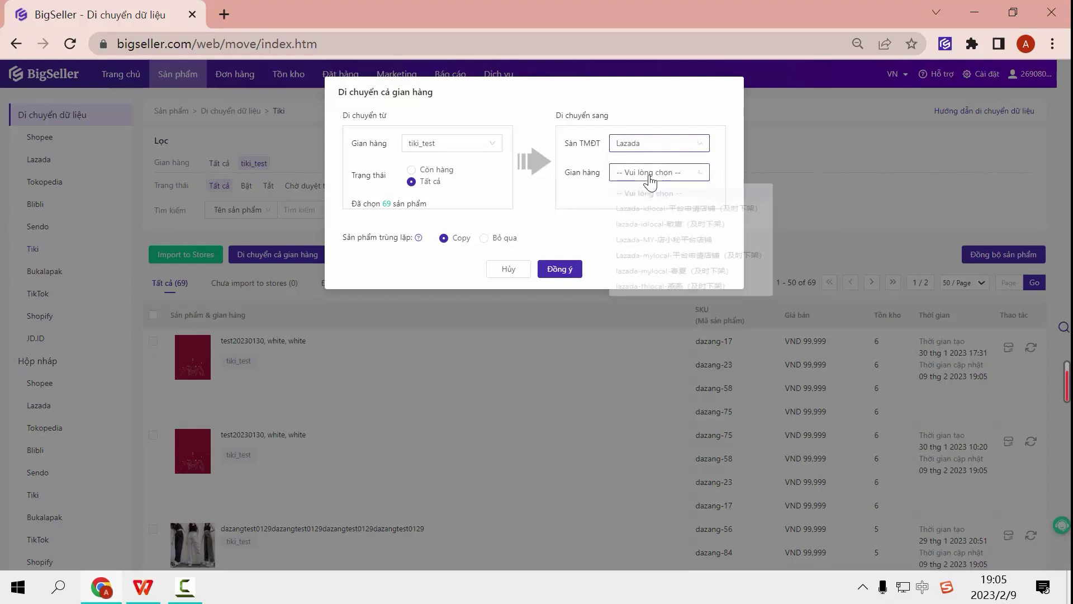
click(669, 215)
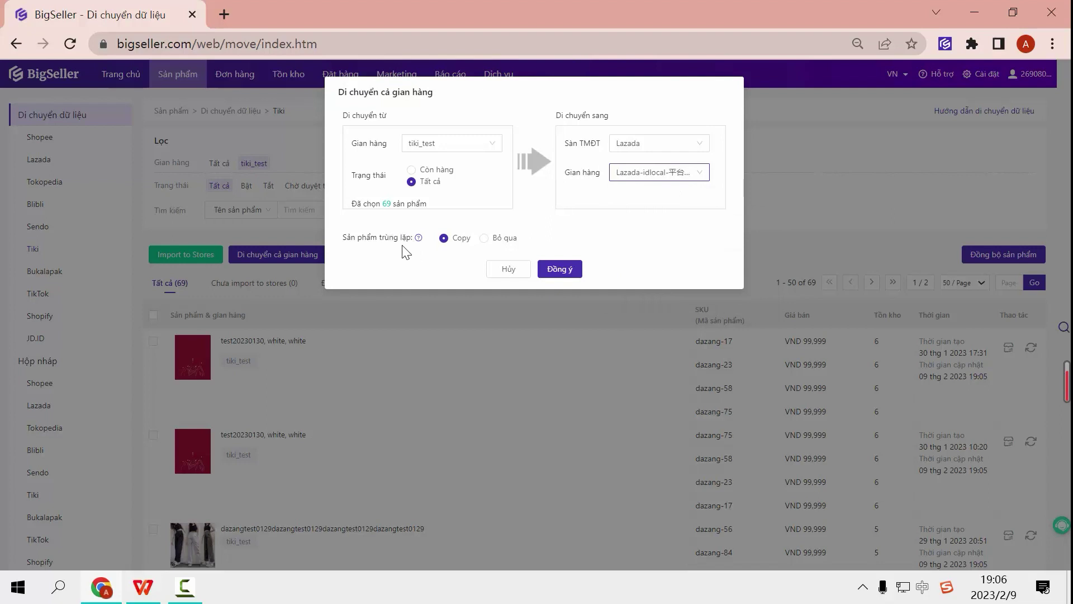
- Set duplicate products to Bỏ qua, run the whole-store move and dismiss the result
click(484, 239)
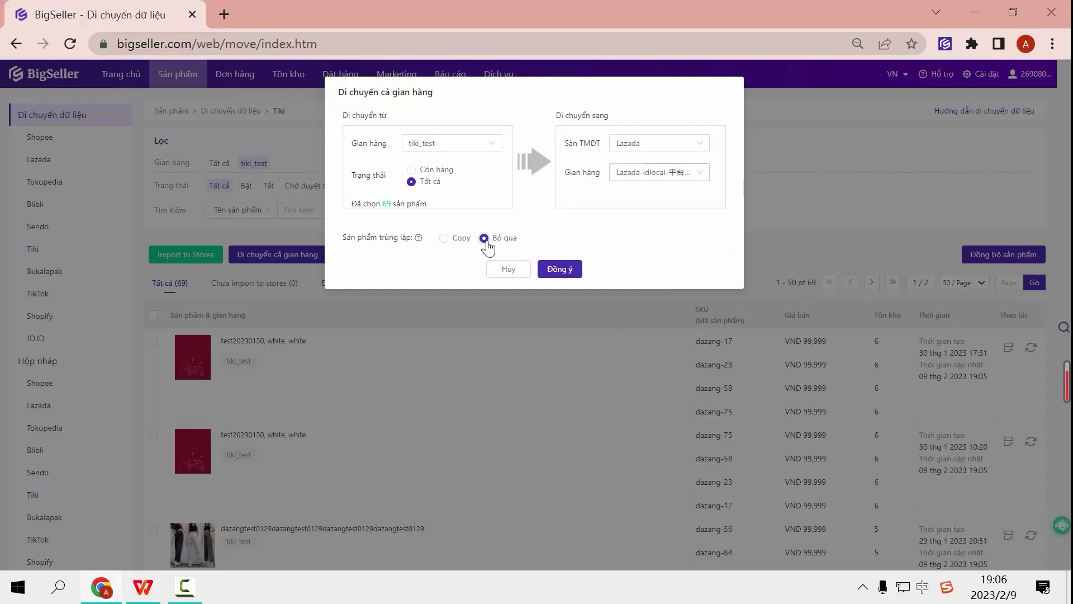
click(568, 270)
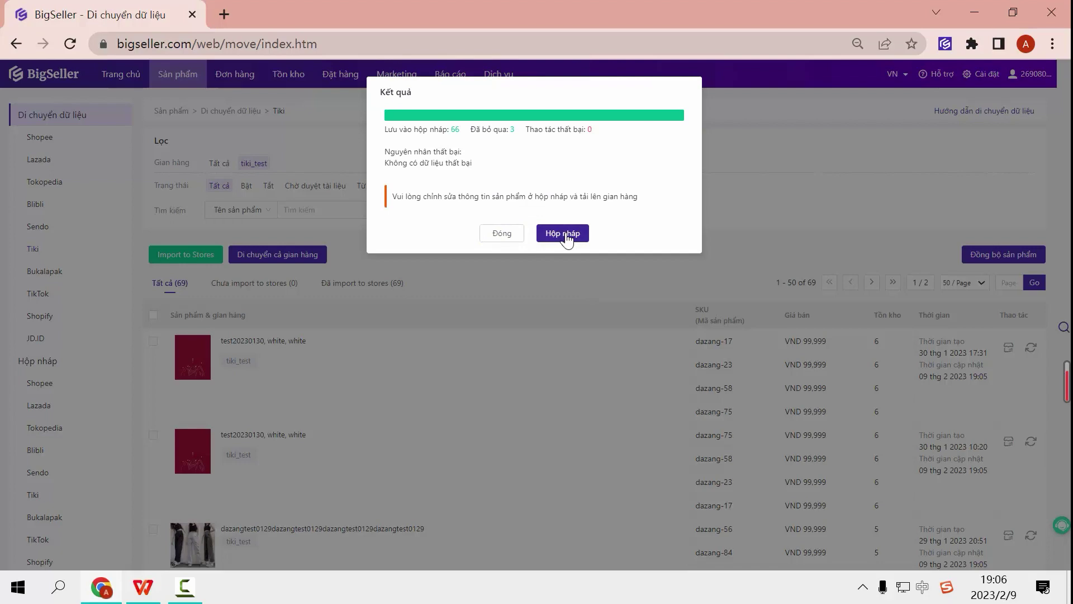
click(513, 233)
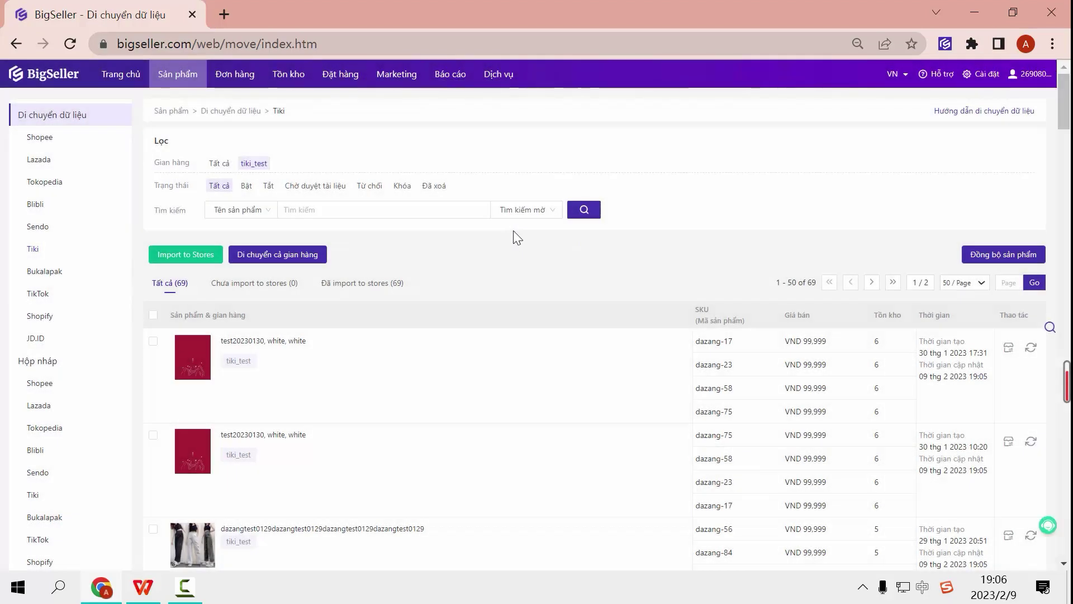
- In the Lazada drafts, select the first two products and open them for bulk editing
click(35, 407)
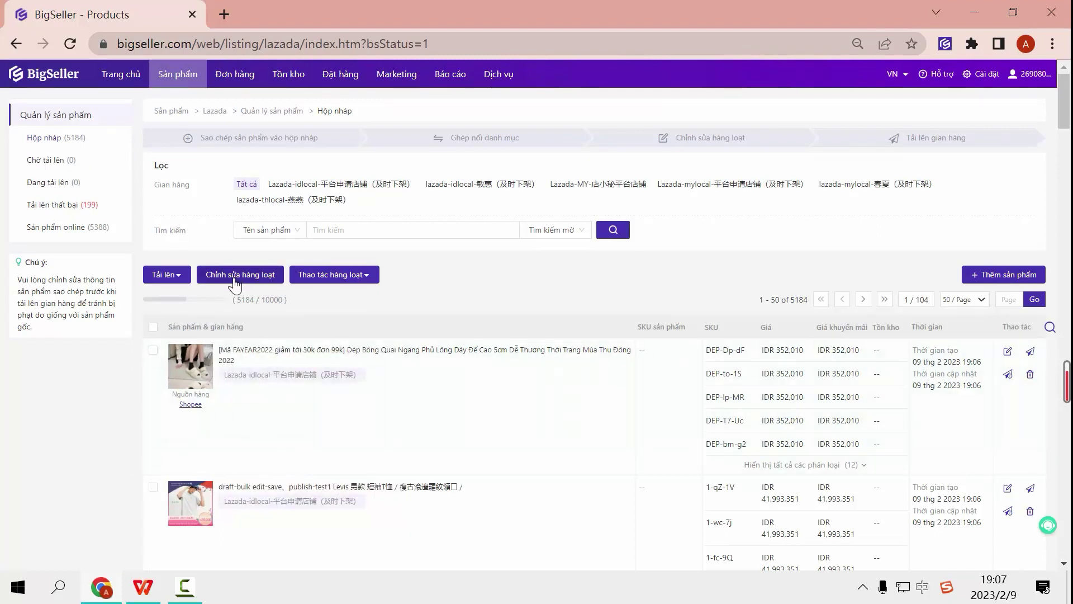
click(153, 349)
scroll(160, 467, down, 1)
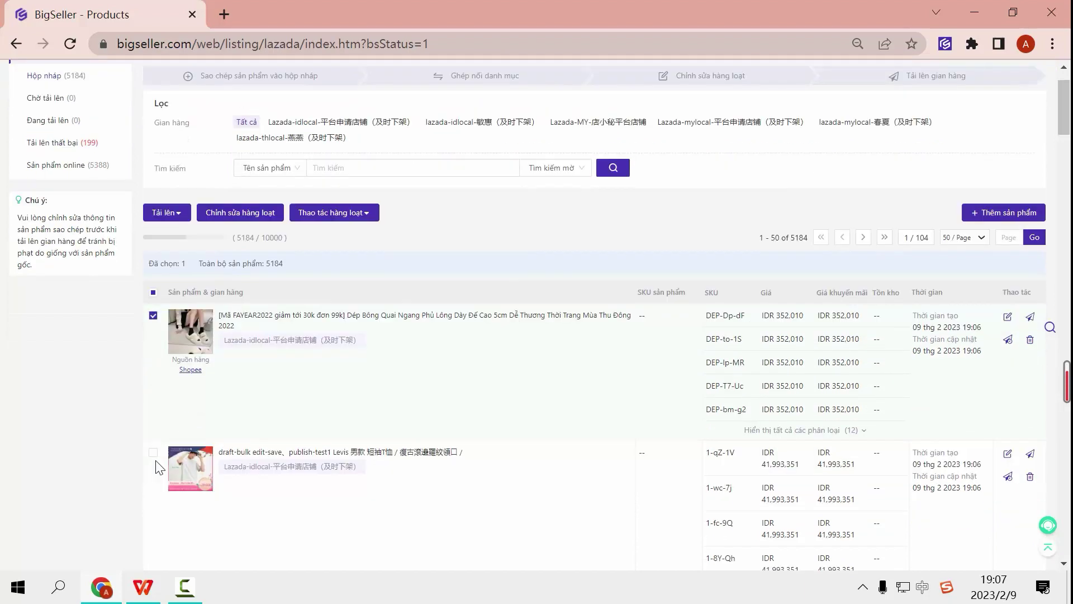
click(153, 430)
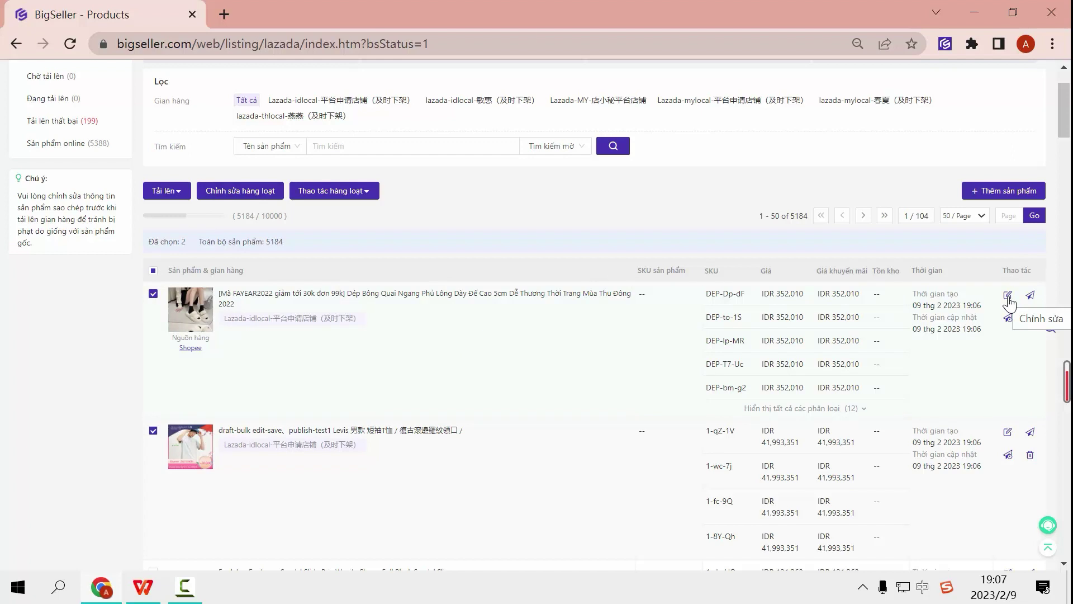
scroll(173, 275, up, 3)
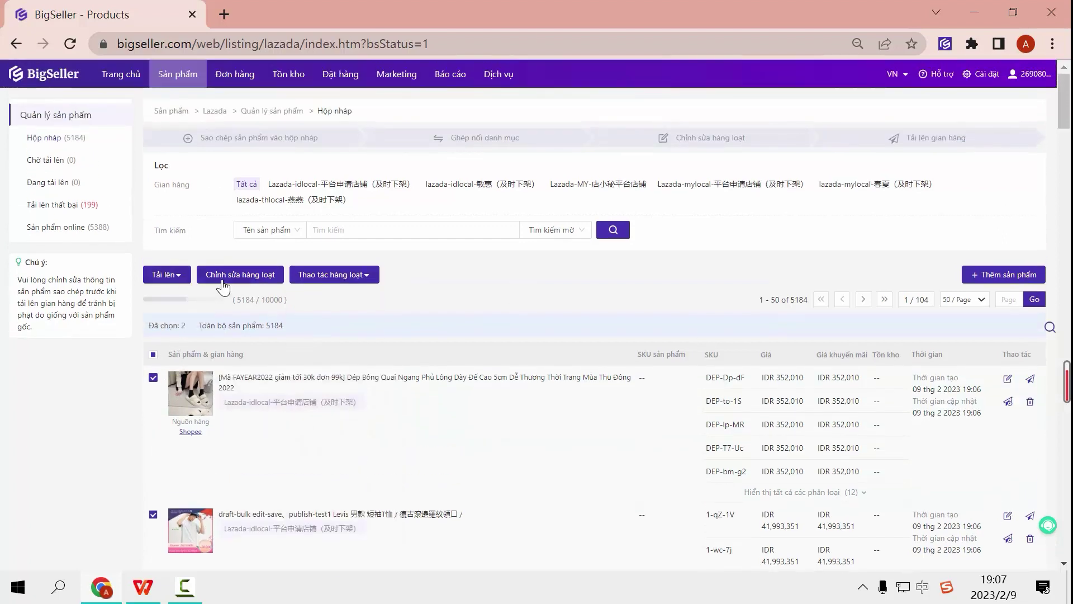
click(241, 276)
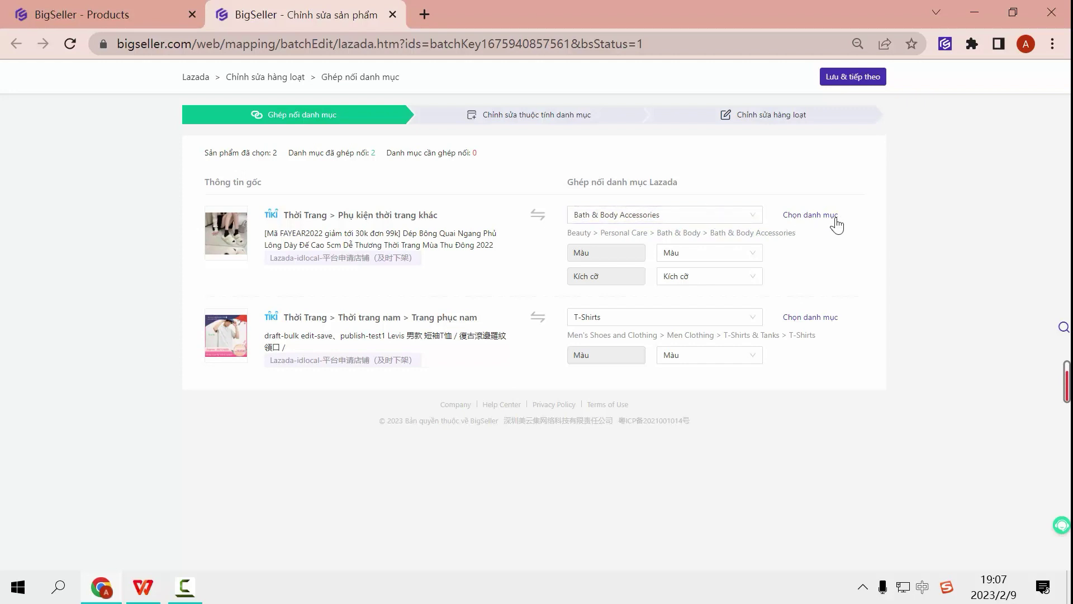
- Accept the Lazada category mappings and include all variant information, Thông tin phân loại, in the bulk edit table
click(856, 78)
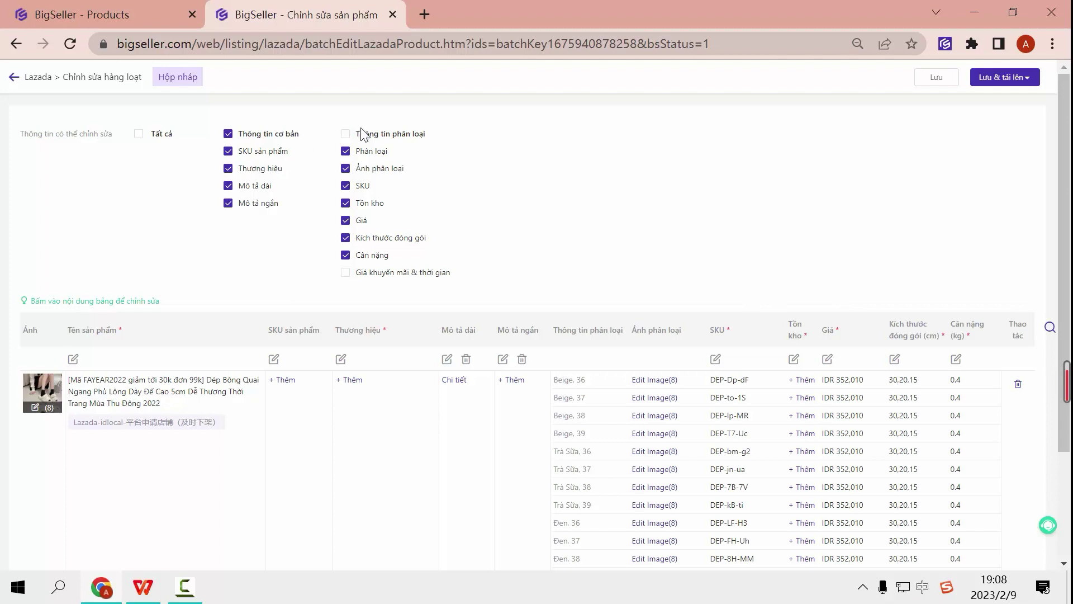
click(345, 135)
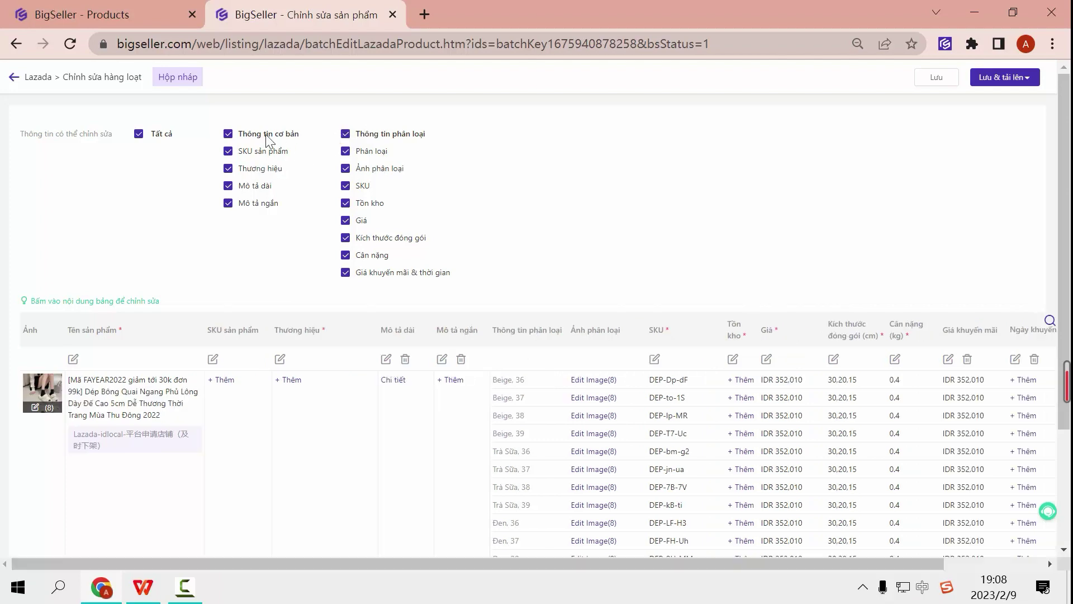
click(228, 134)
click(228, 151)
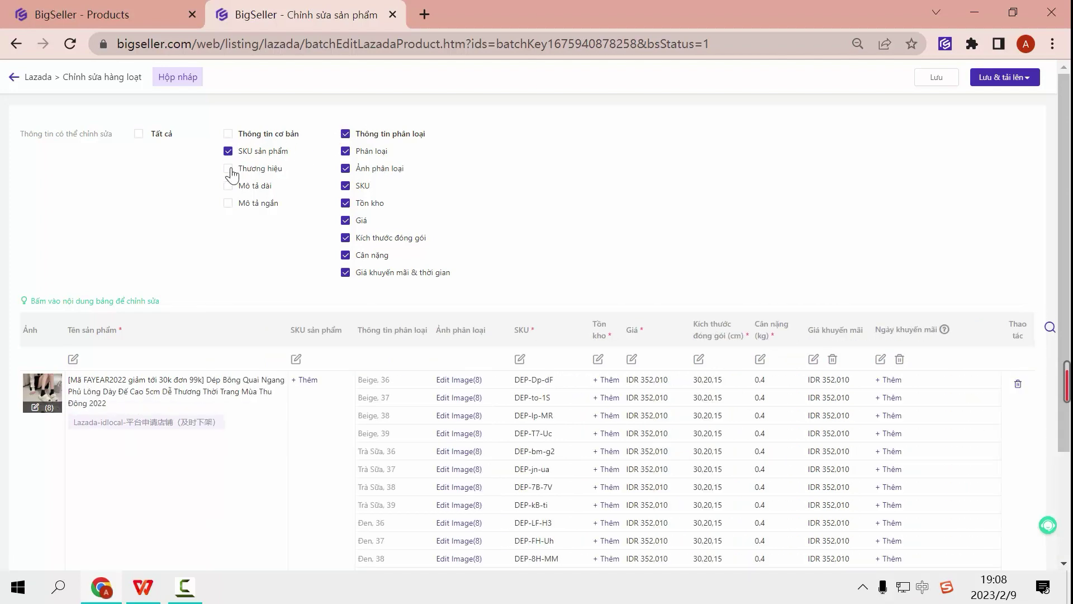
click(228, 168)
click(228, 185)
click(229, 135)
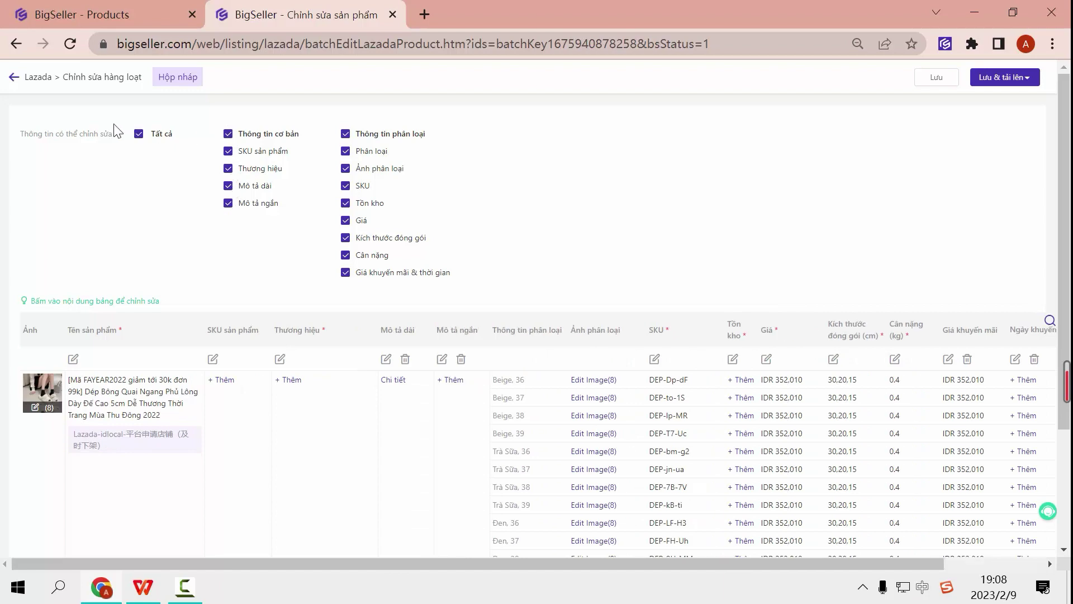
- Examine the bulk edit table's columns and rows for both products, along with the save and upload options
scroll(168, 376, down, 3)
scroll(79, 367, up, 3)
click(995, 78)
scroll(32, 382, down, 2)
scroll(32, 382, down, 2)
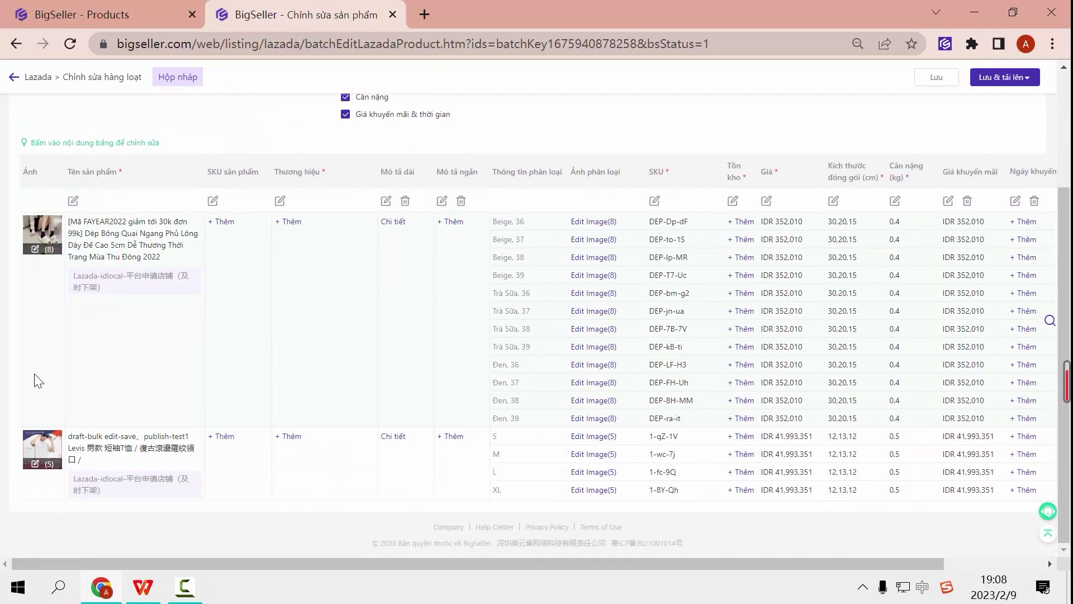
scroll(36, 378, up, 3)
scroll(34, 422, down, 3)
scroll(51, 424, up, 2)
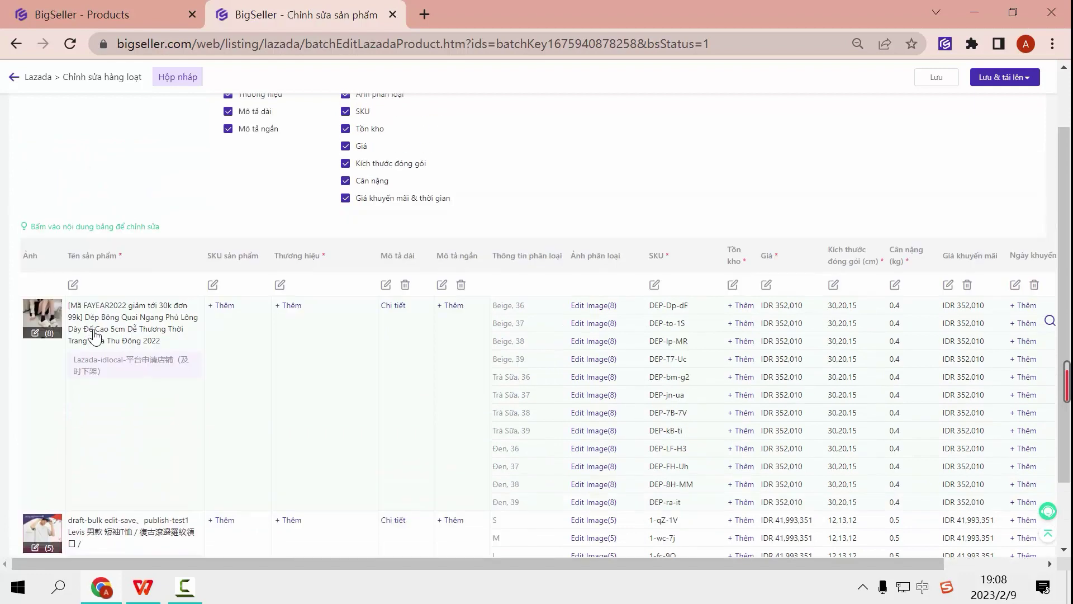
- Bulk edit the product names by adding "bs" to the beginning of each
click(74, 285)
click(540, 126)
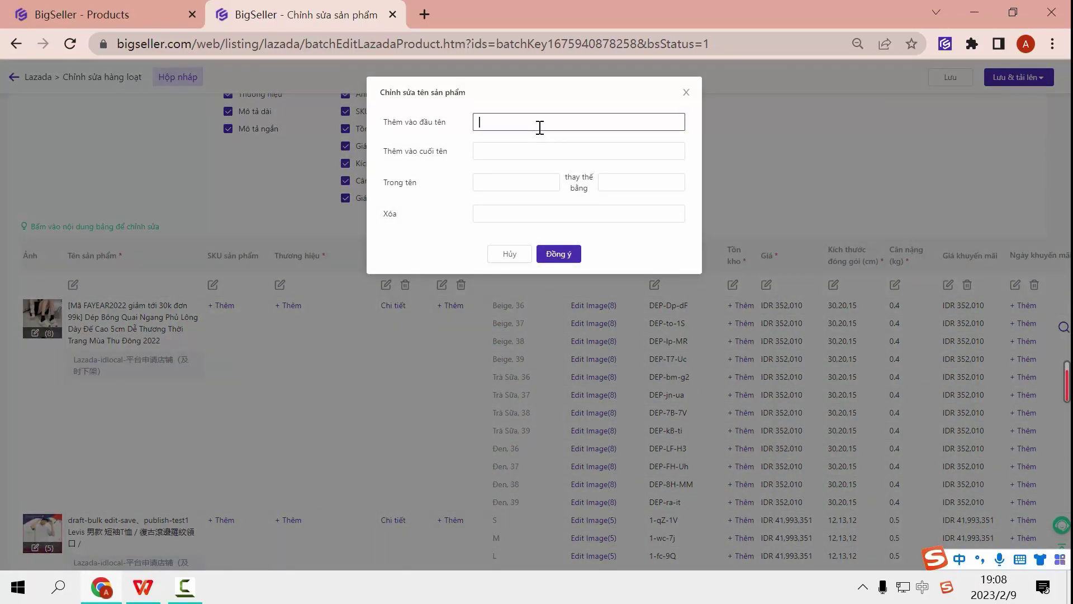
text(bs)
key(Return)
click(558, 254)
- Bulk edit the product SKUs using the prefix BS and the starting number 1
click(213, 285)
click(511, 123)
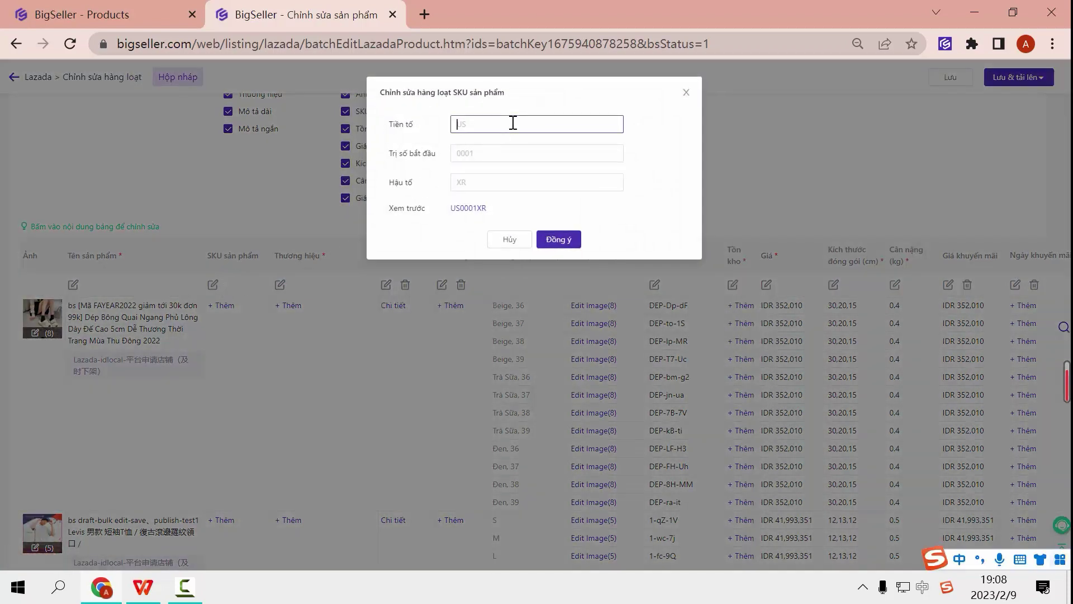
key(super+space)
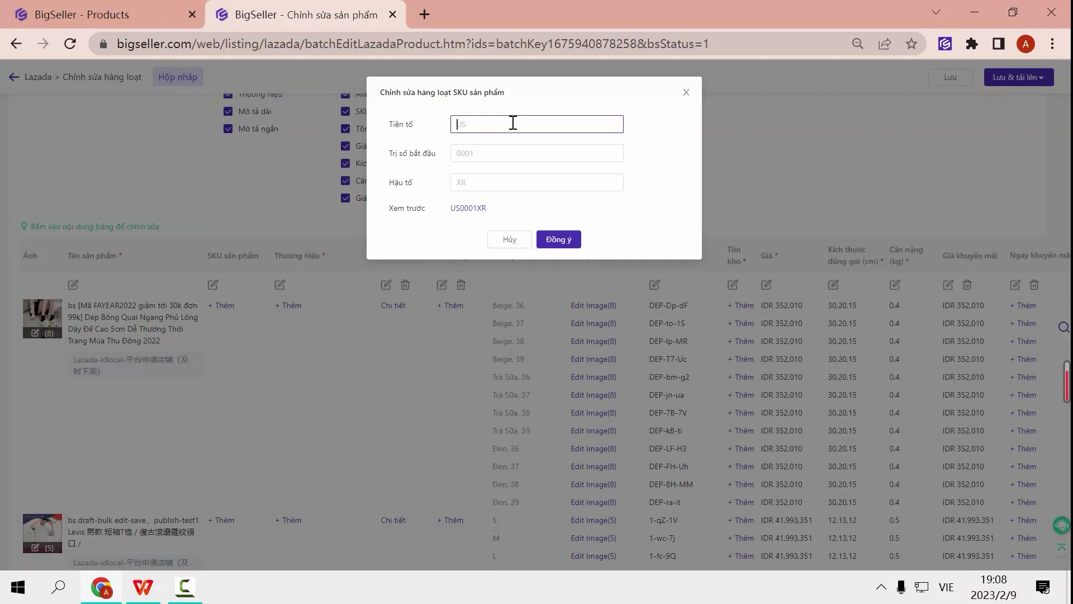
key(Caps_Lock)
text(BS)
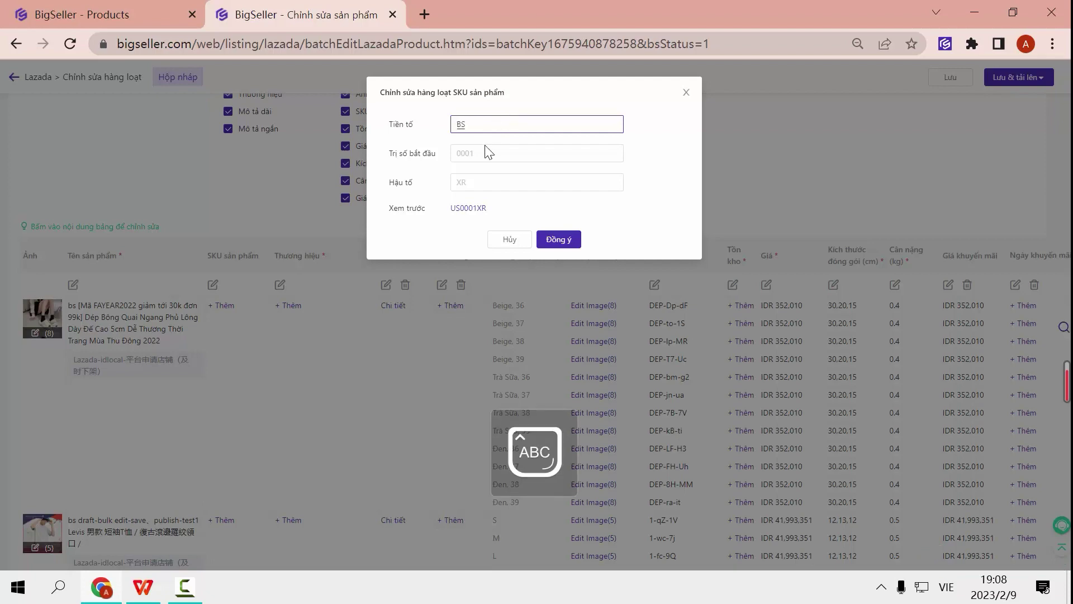
click(480, 153)
text(1)
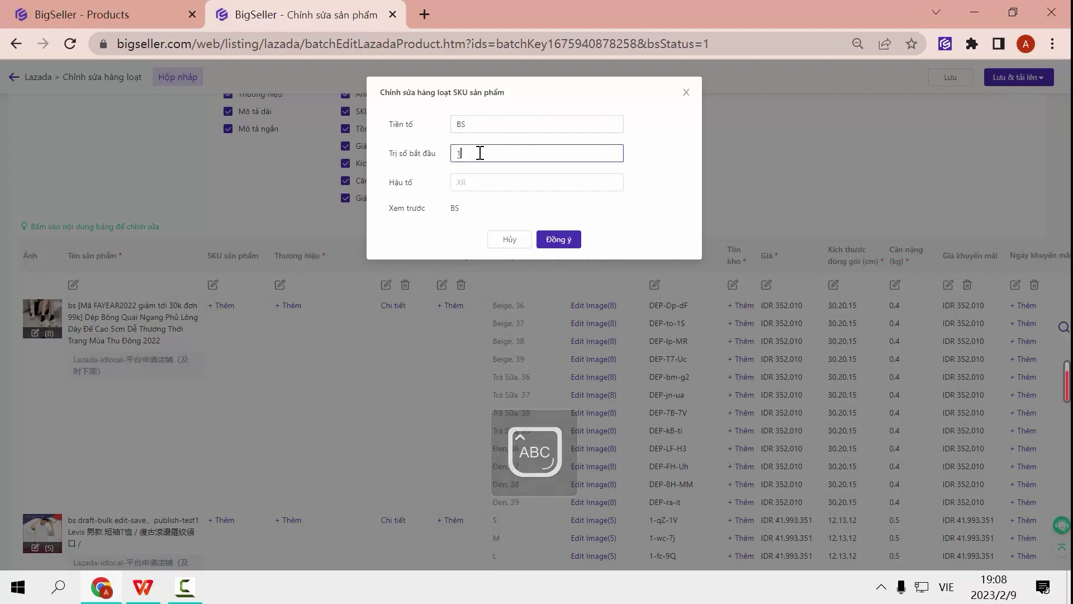
click(558, 240)
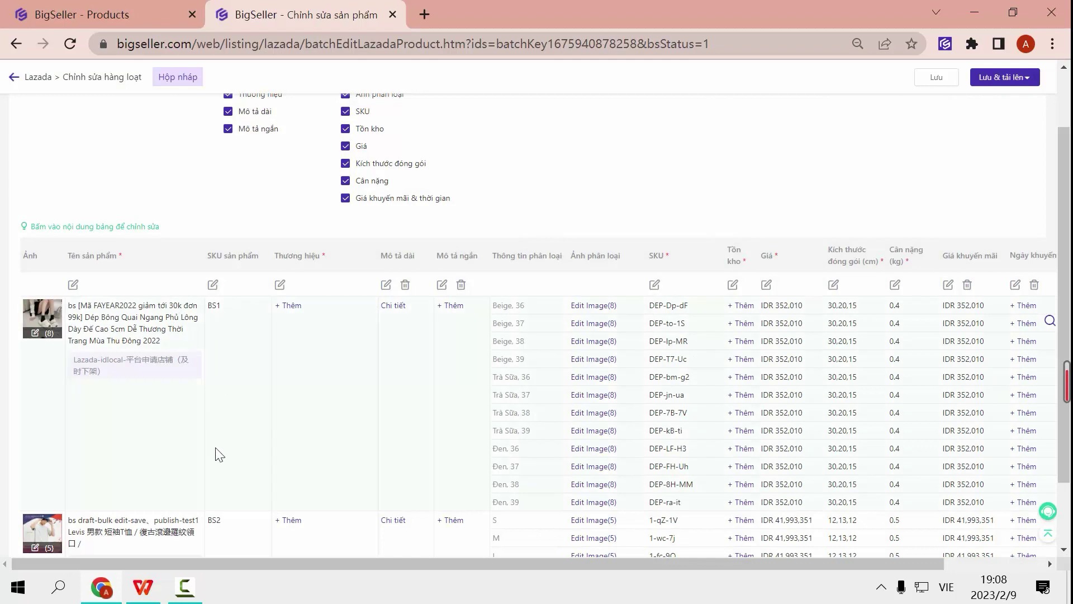
- Bulk set the brand, Thương hiệu, of both products to No Brand
scroll(218, 447, down, 2)
scroll(310, 308, up, 3)
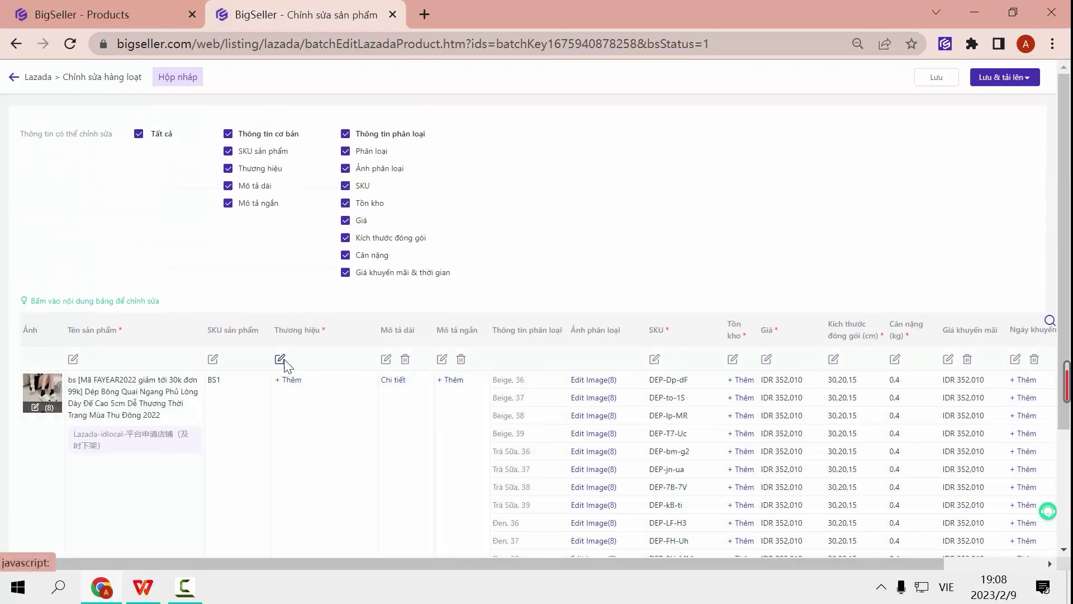
click(280, 359)
click(559, 121)
click(553, 137)
click(559, 162)
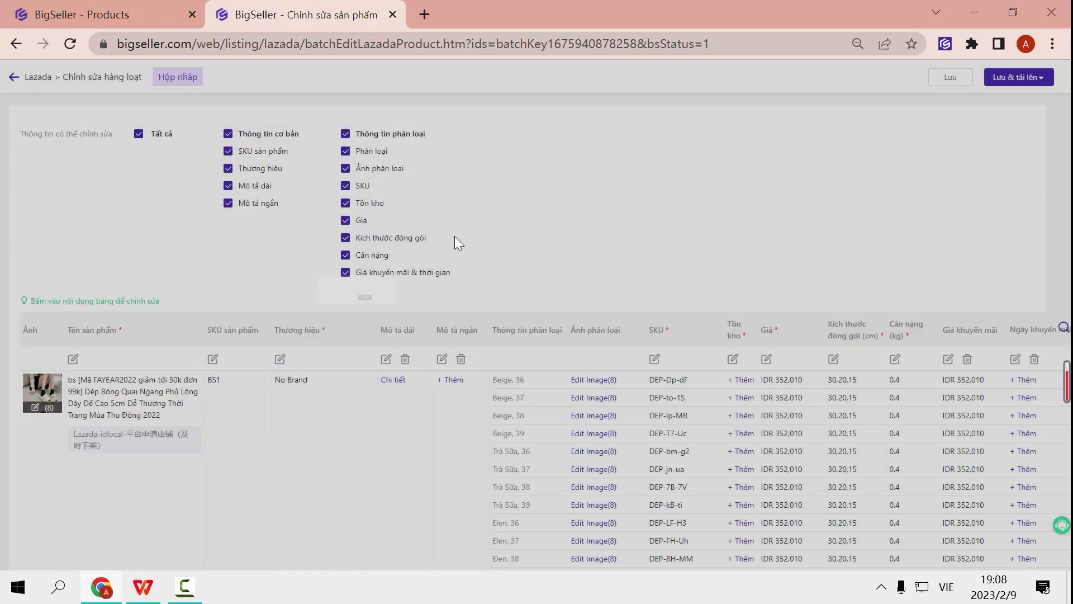
scroll(424, 290, down, 3)
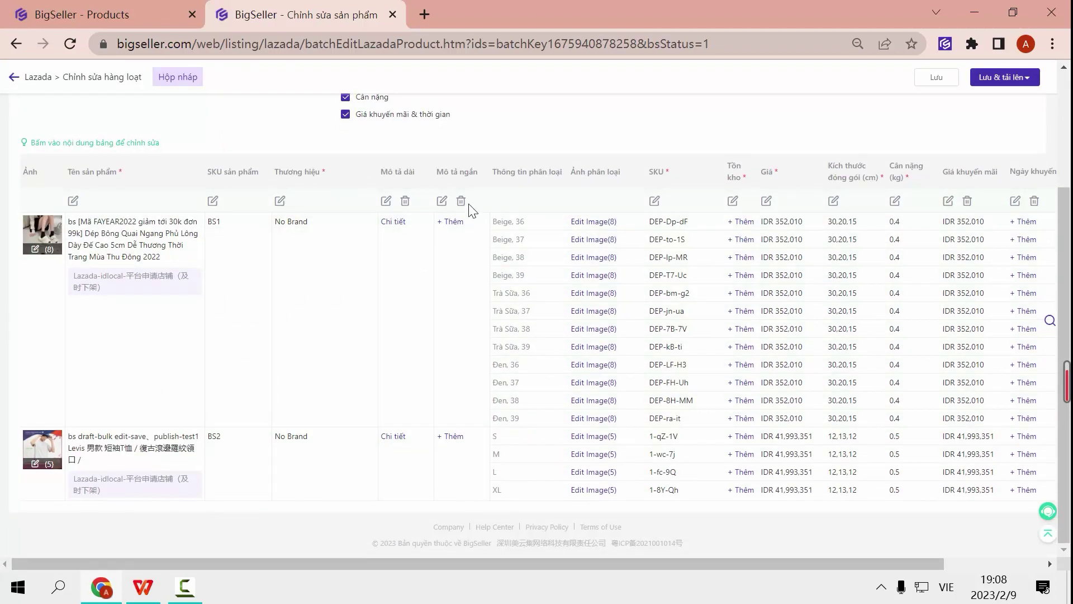
click(654, 215)
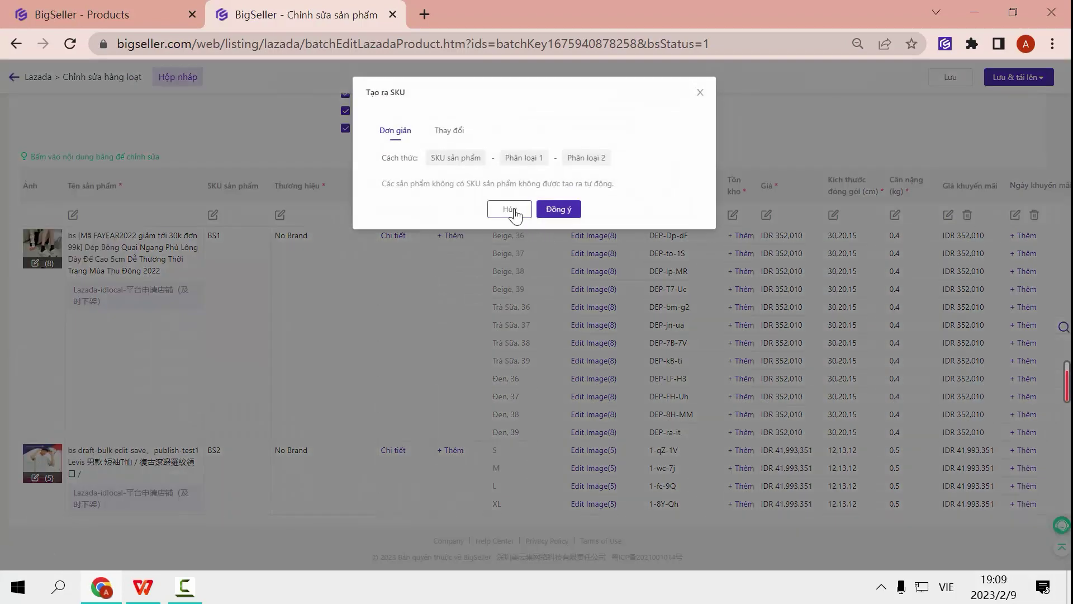
click(512, 211)
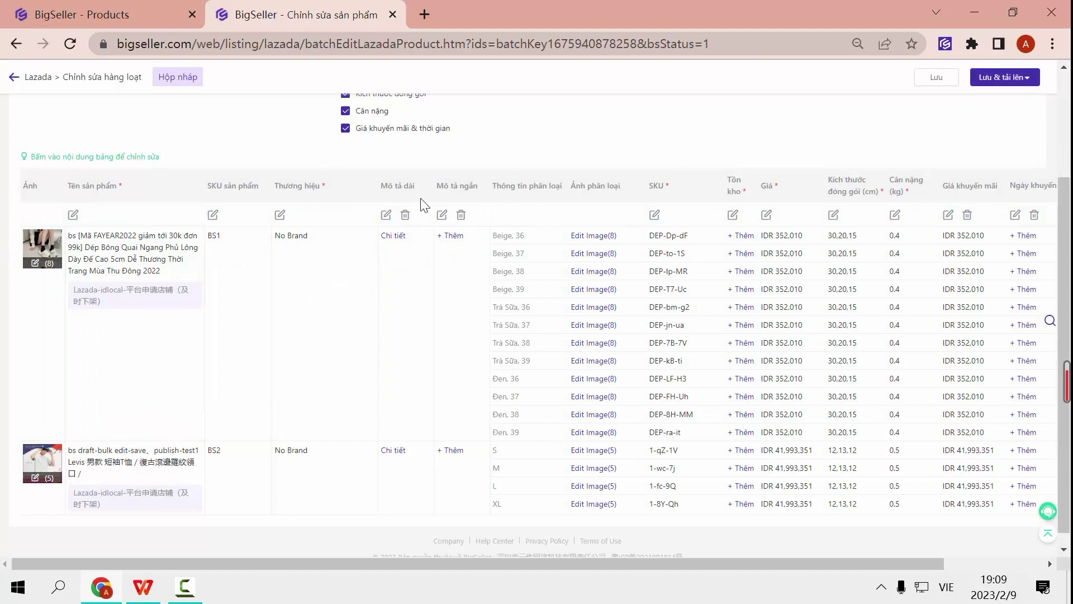
- Review the bulk edit options for the long descriptions, Mô tả dài, including adding characters with Thêm ký tự
click(385, 214)
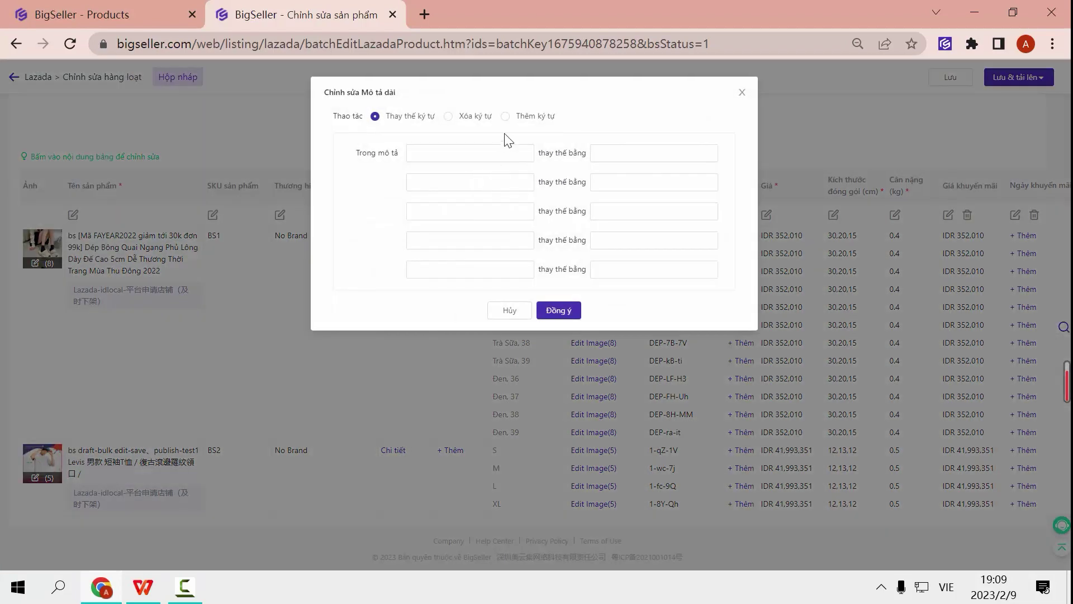
click(505, 116)
click(547, 308)
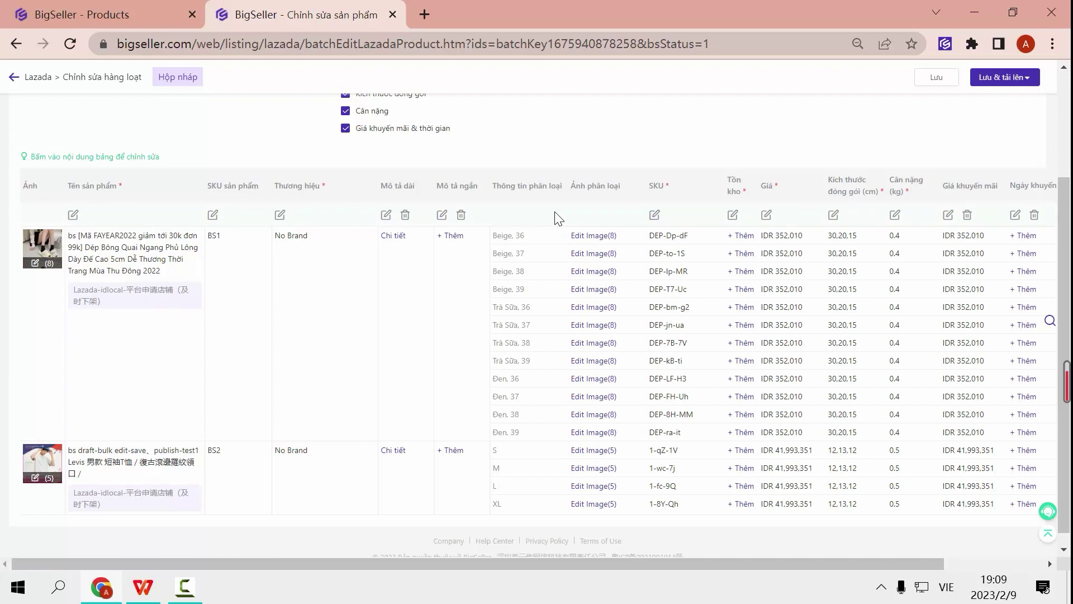
- Generate the variant SKUs with the simple method, Đơn giản, and set the stock of all variants to 1
click(655, 216)
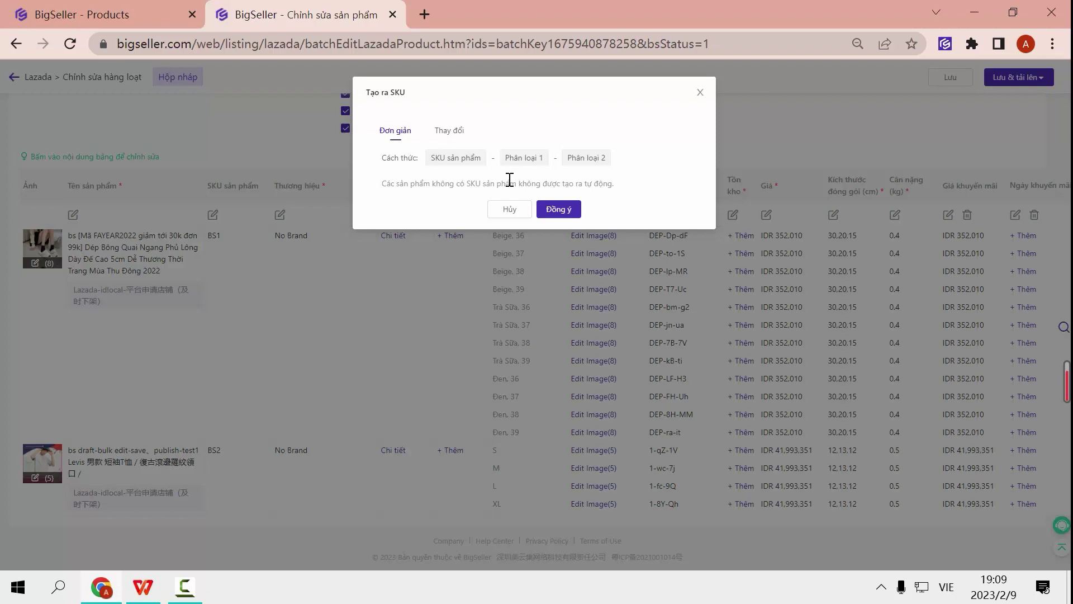
click(558, 209)
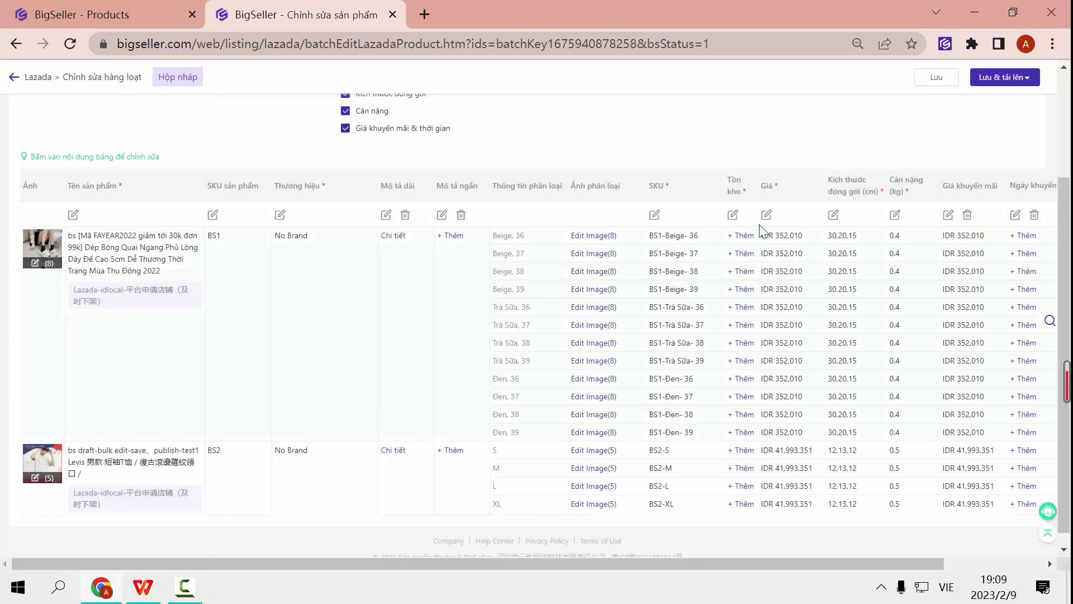
click(732, 214)
click(527, 115)
text(1)
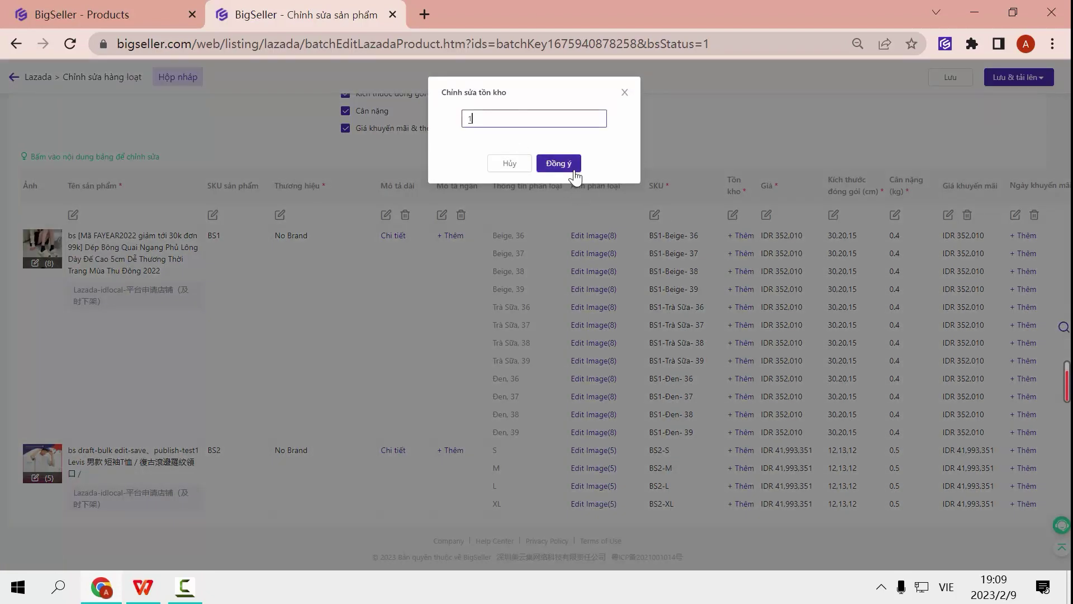
click(574, 176)
- Look at the bulk edit options for the variants' price and weight without entering new values
click(766, 215)
click(558, 228)
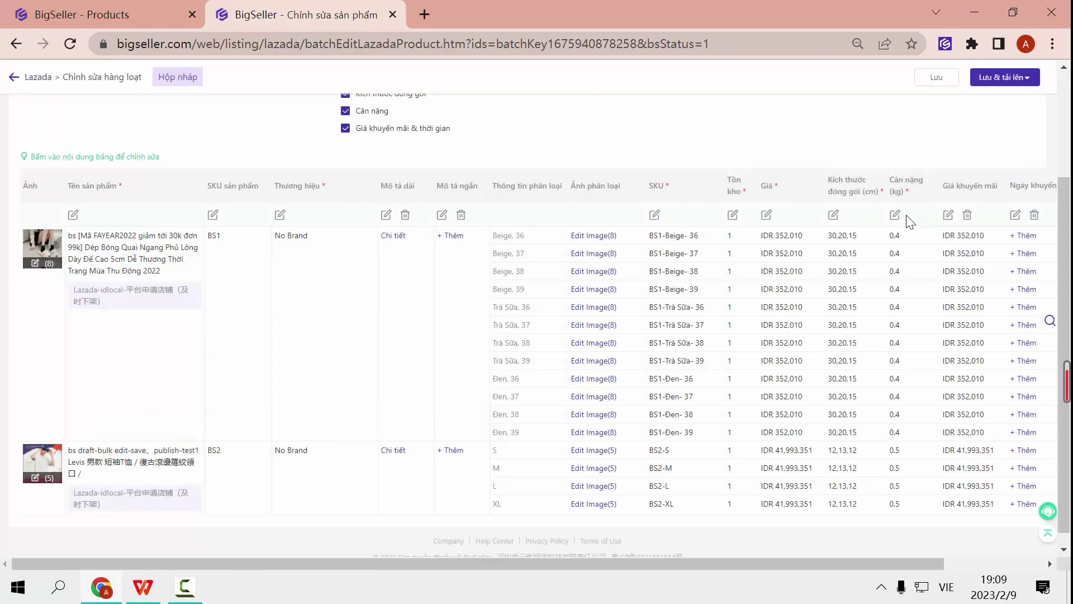
click(894, 215)
click(559, 163)
- Save the bulk edits and submit both products to Lazada, closing the result summary
drag(781, 563, 883, 565)
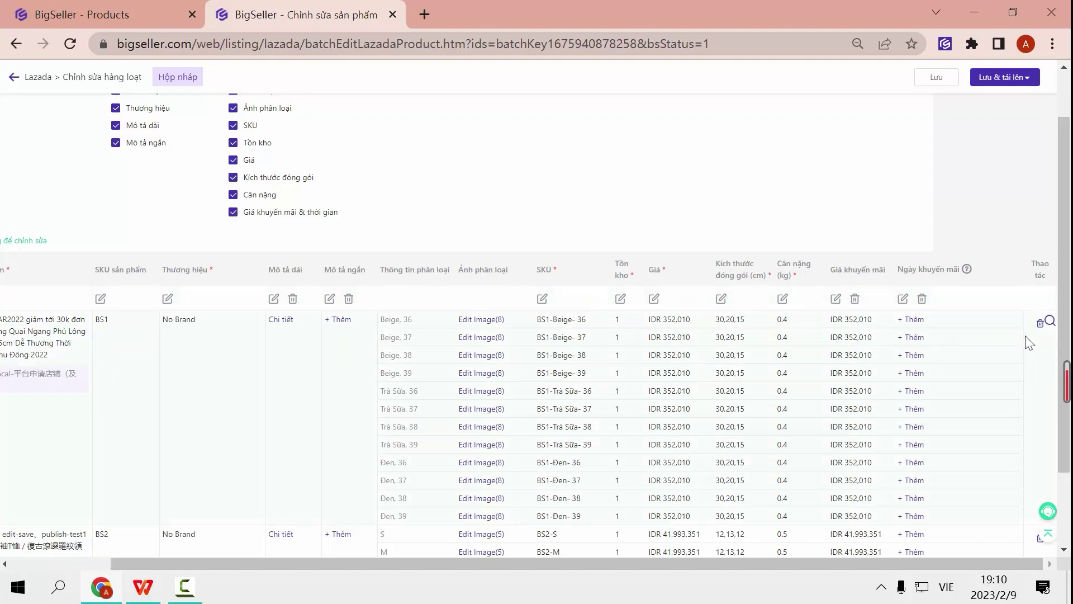
scroll(1036, 343, down, 3)
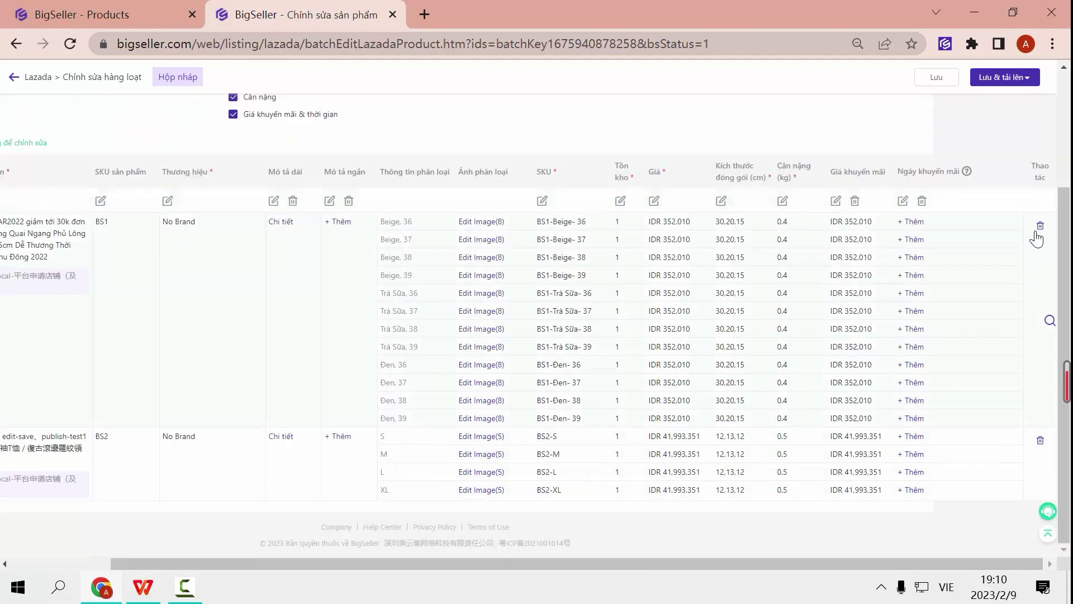
click(936, 77)
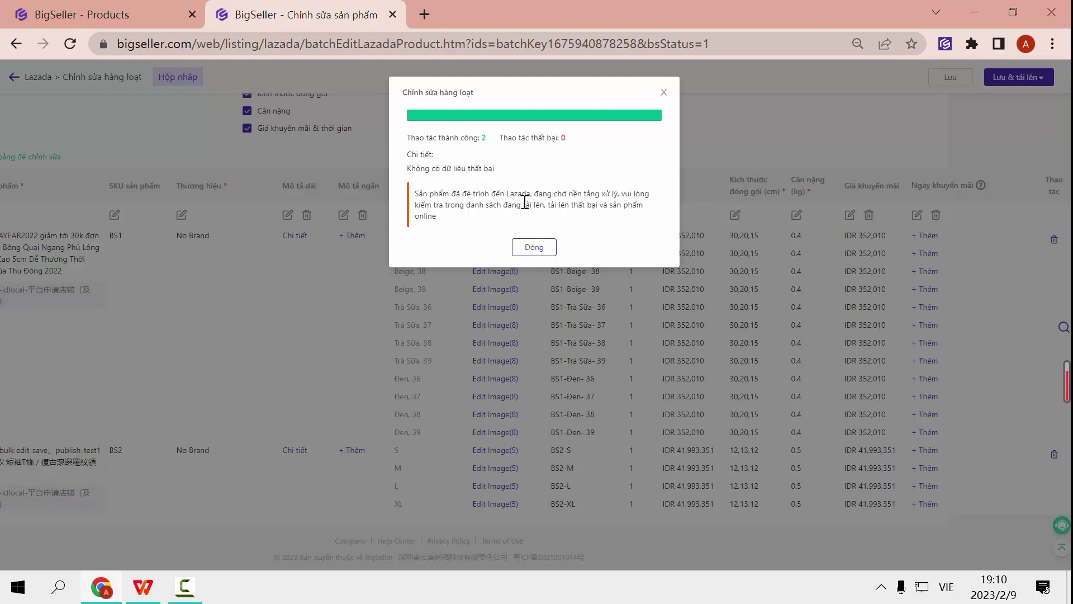
click(534, 247)
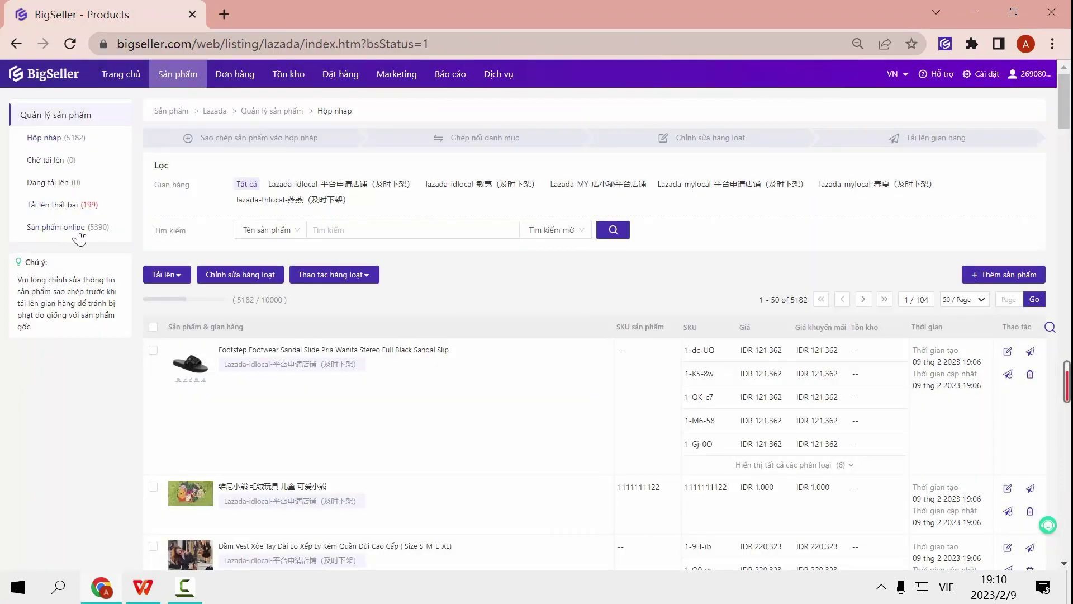
- Check the uploading list, Đang tải lên, and examine the failure reasons in the failed uploads list, Tải lên thất bại
click(48, 187)
click(60, 204)
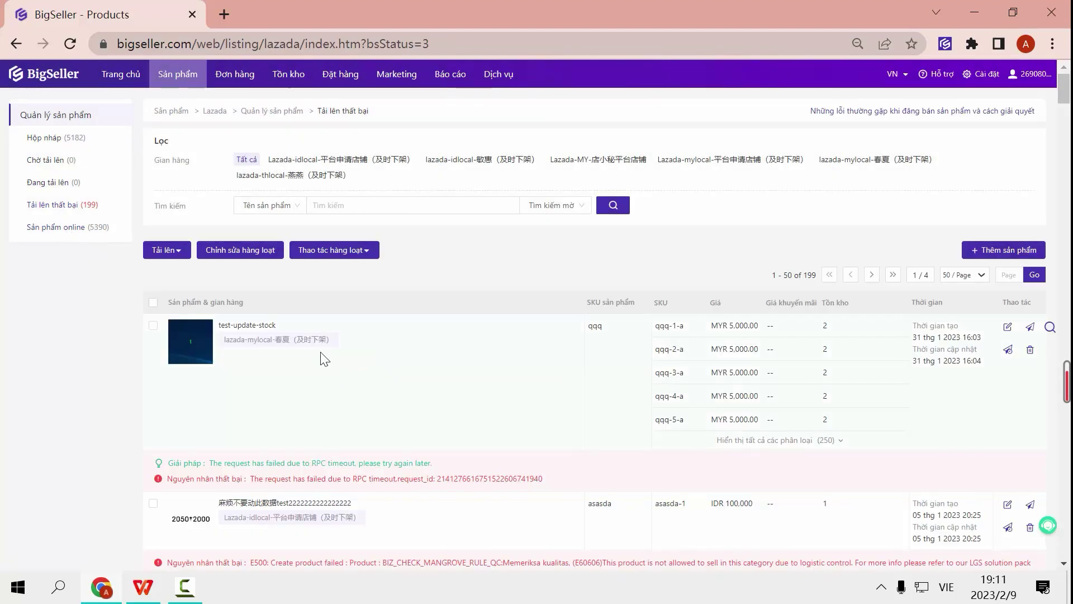
click(59, 207)
scroll(452, 356, down, 5)
scroll(295, 311, up, 2)
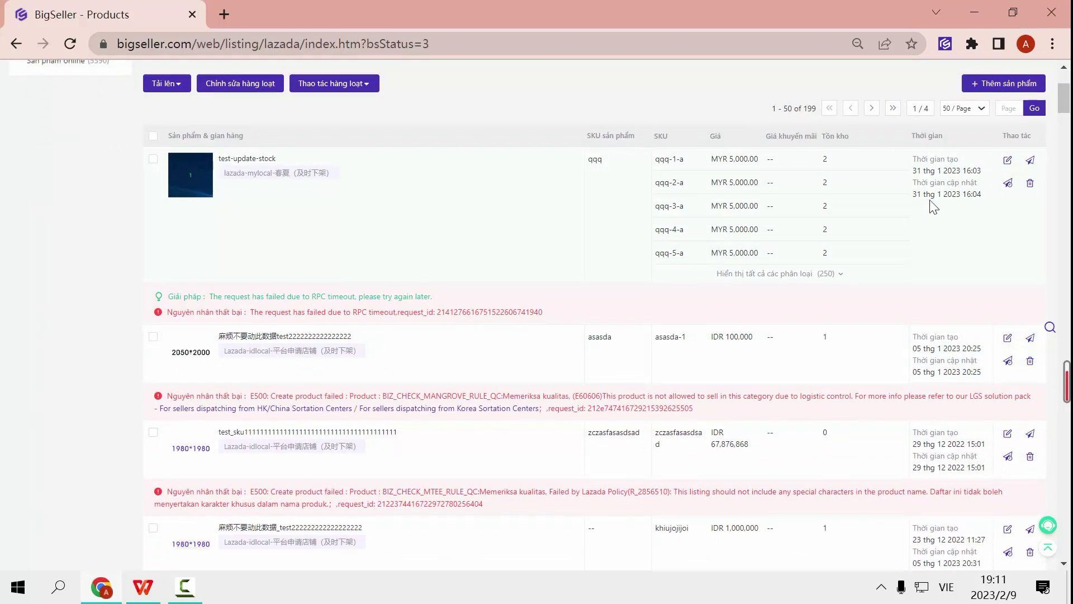
scroll(688, 289, up, 2)
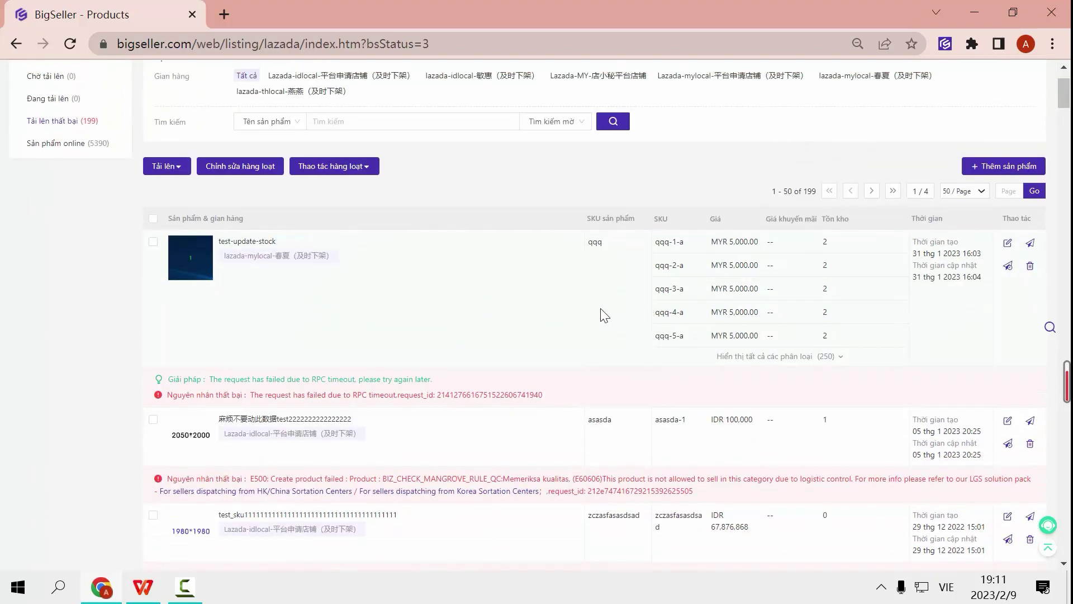
scroll(790, 278, up, 2)
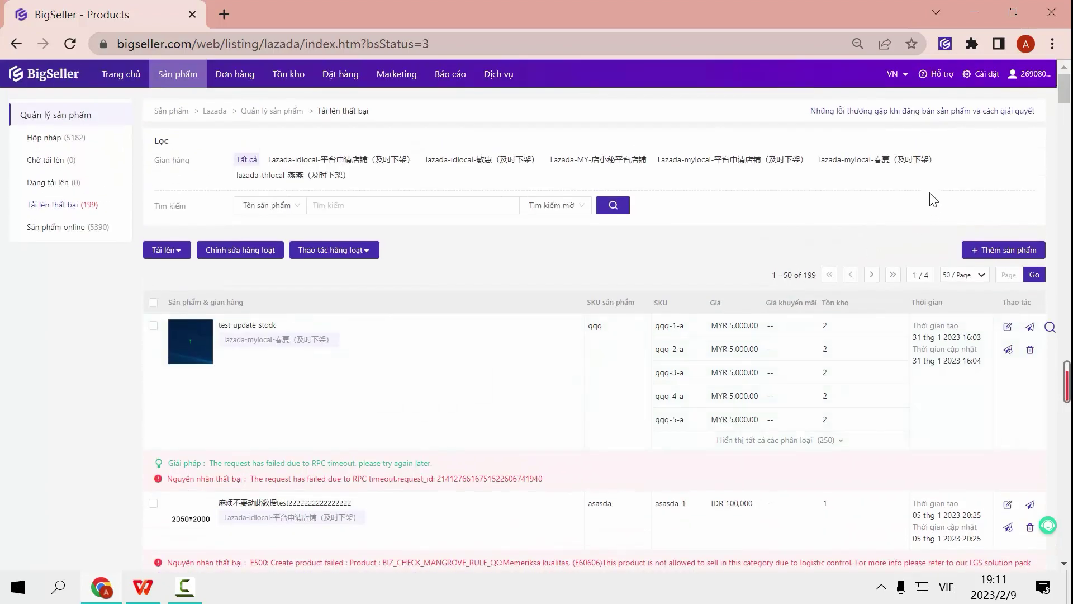